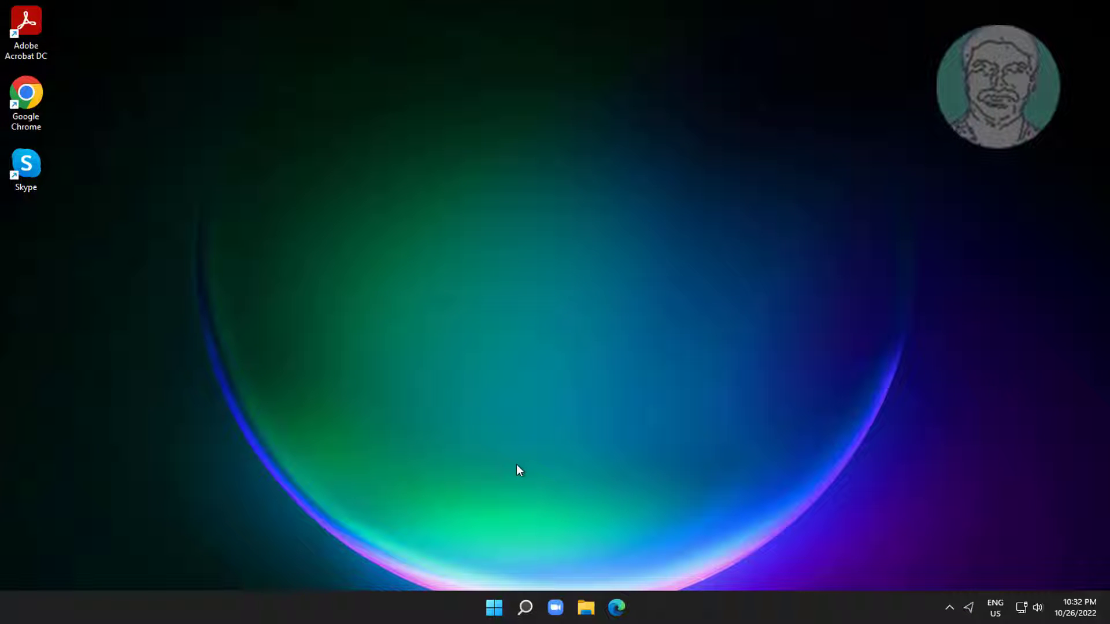
- Uninstall the High Definition Audio Device listed under Sound, video and game controllers in Device Manager
{"action": "right_click", "coordinate": [495, 614]}
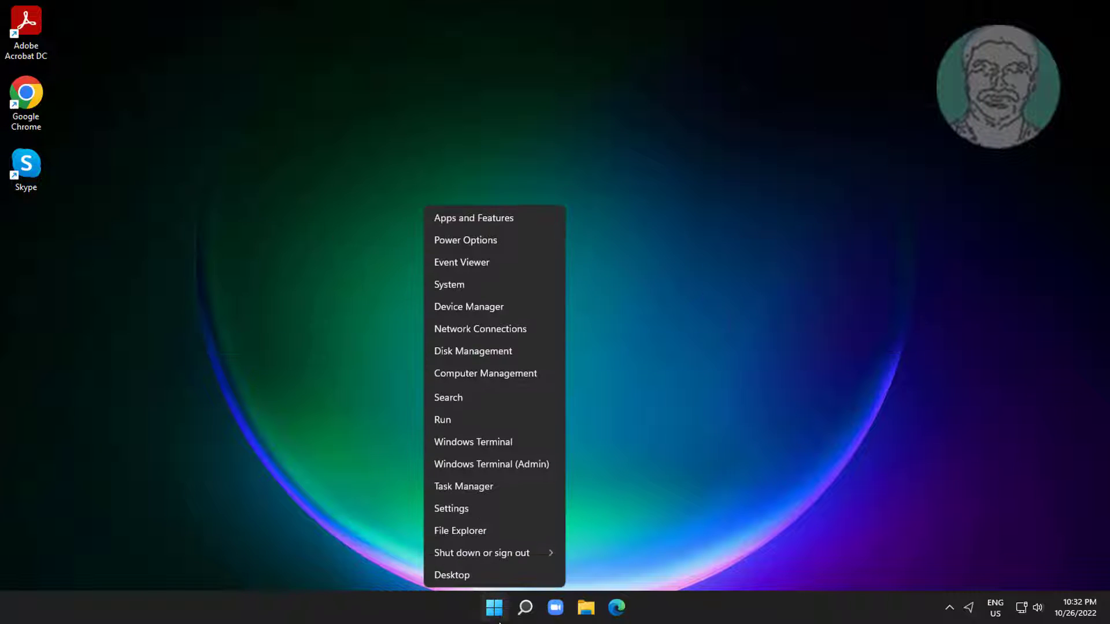
{"action": "left_click", "coordinate": [477, 321]}
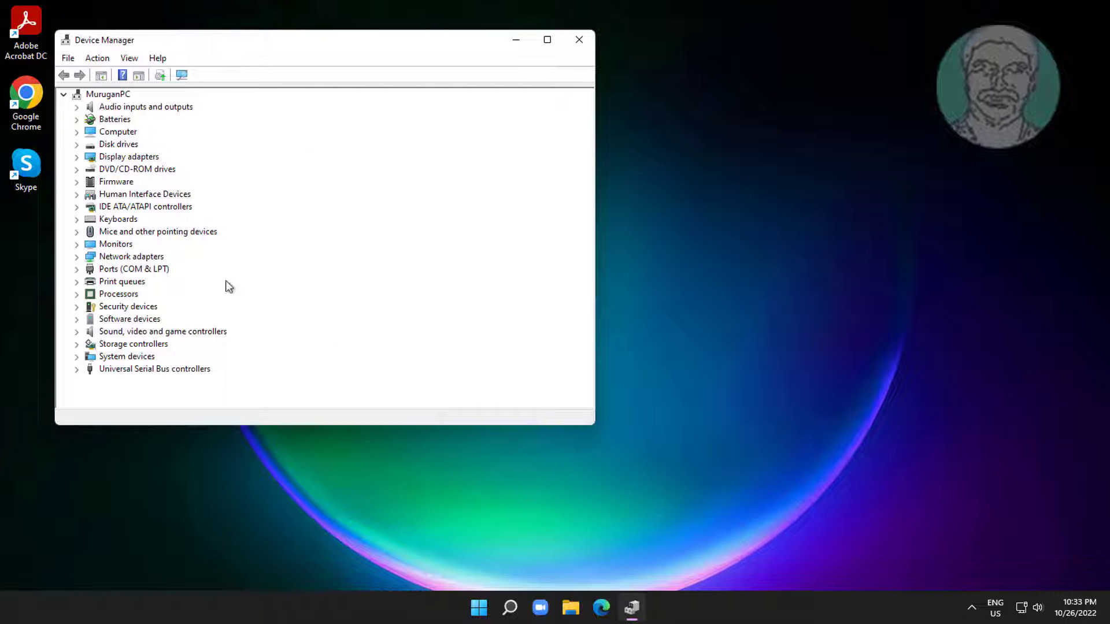
{"action": "left_click", "coordinate": [77, 332]}
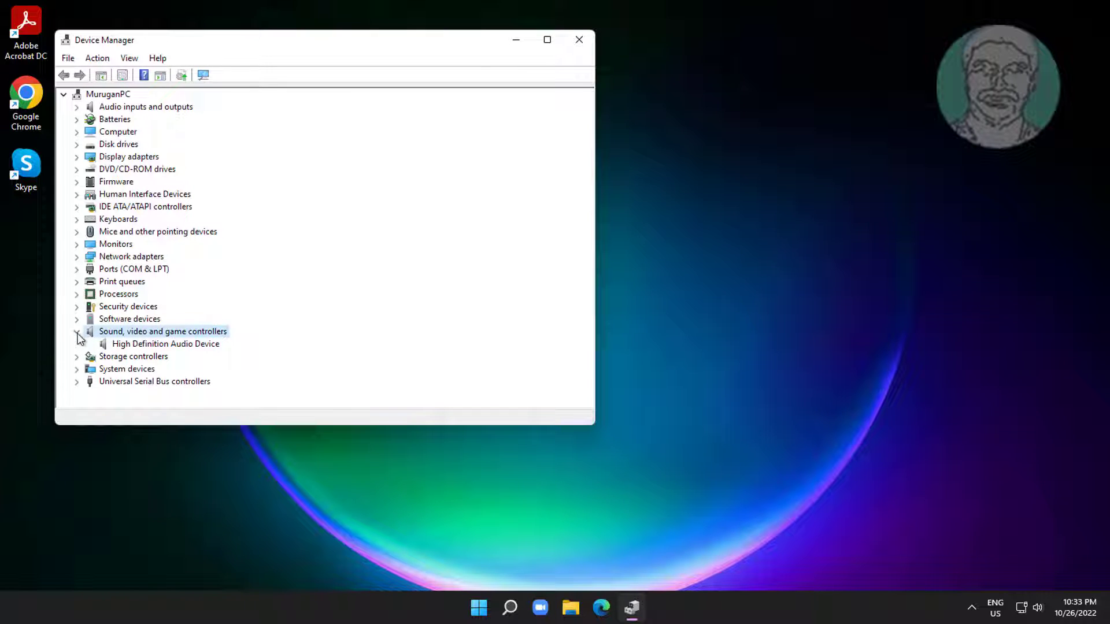
{"action": "left_click", "coordinate": [198, 346]}
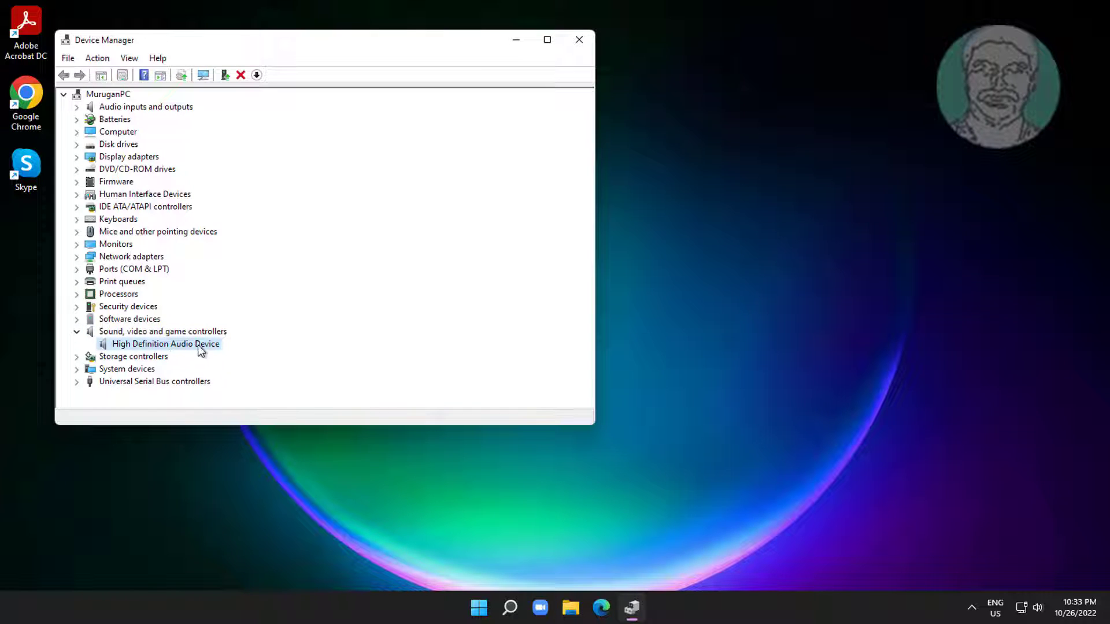
{"action": "right_click", "coordinate": [198, 346]}
{"action": "left_click", "coordinate": [283, 385]}
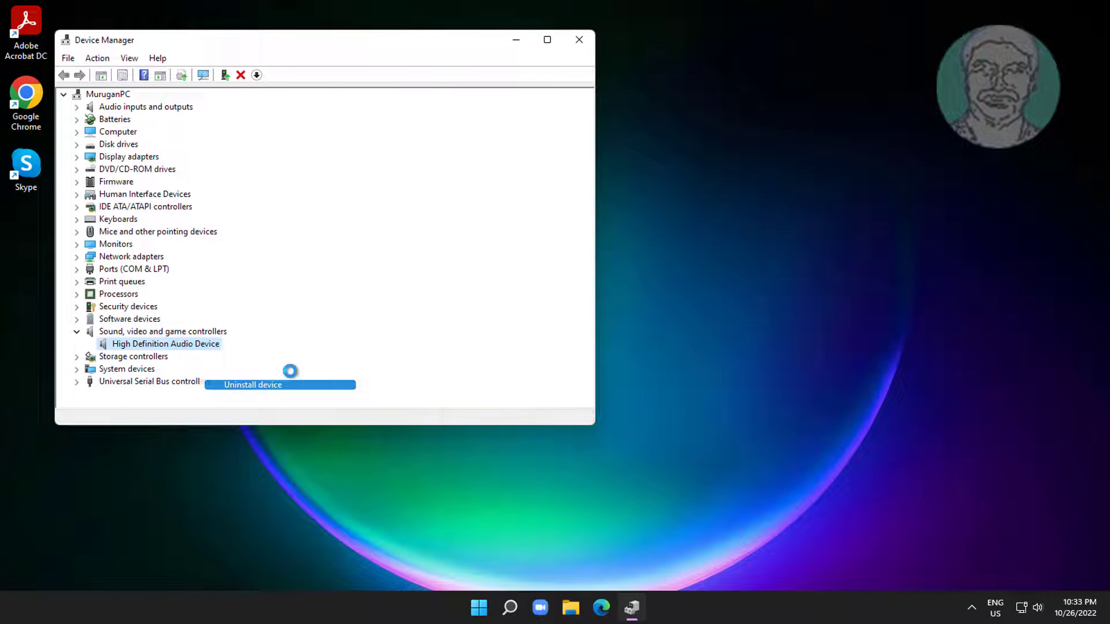
{"action": "left_click", "coordinate": [578, 356]}
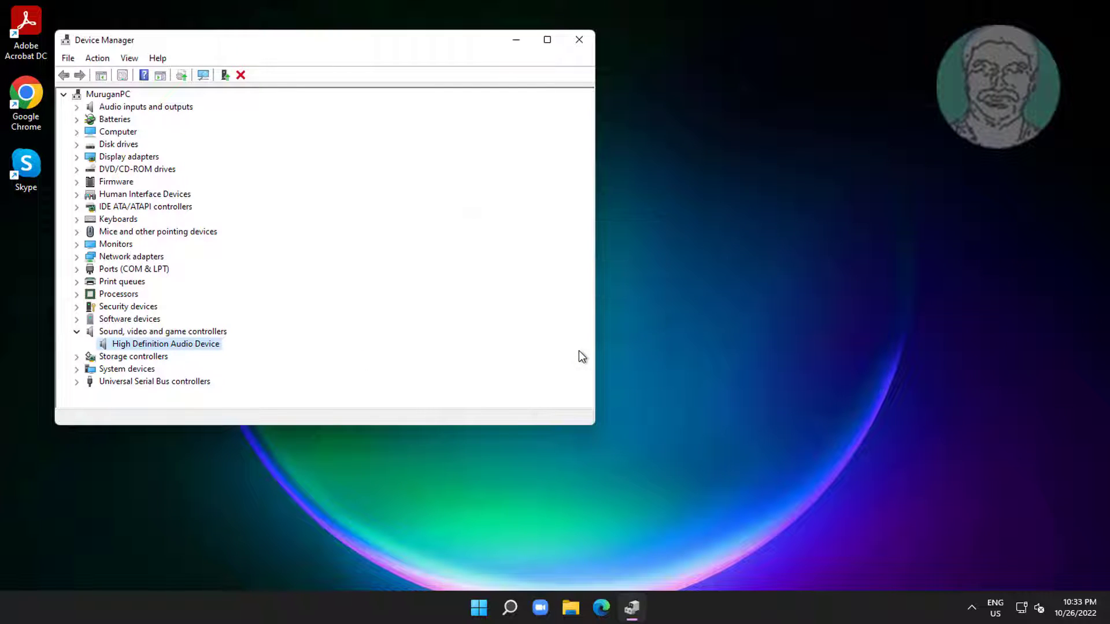
- Close Device Manager and restart the PC from the Start menu's power options
{"action": "left_click", "coordinate": [579, 39]}
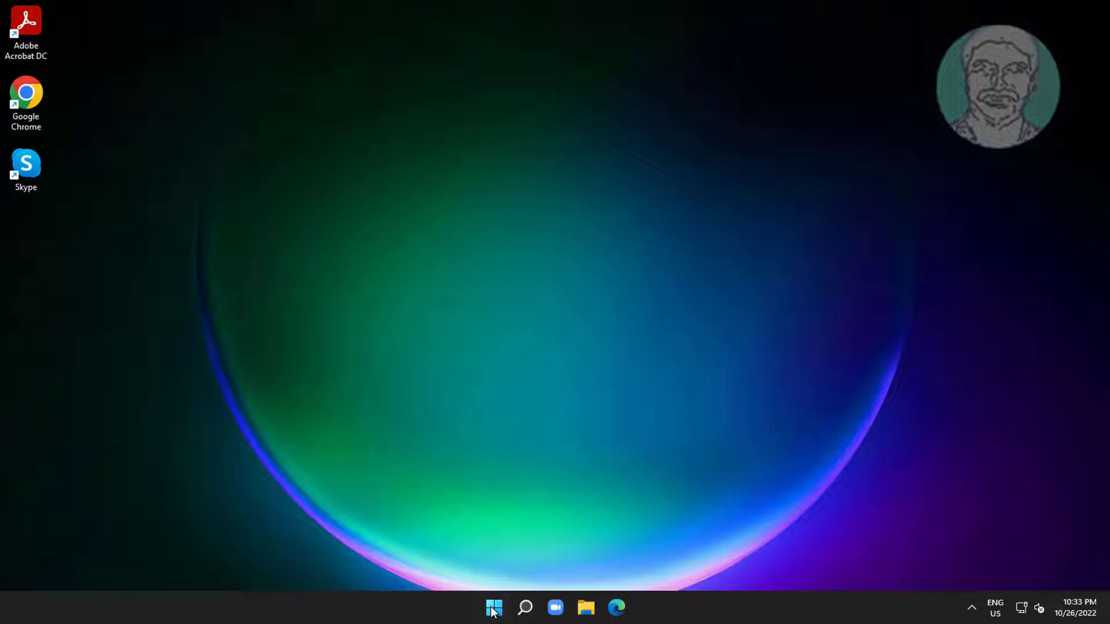
{"action": "left_click", "coordinate": [493, 612]}
{"action": "left_click", "coordinate": [734, 560]}
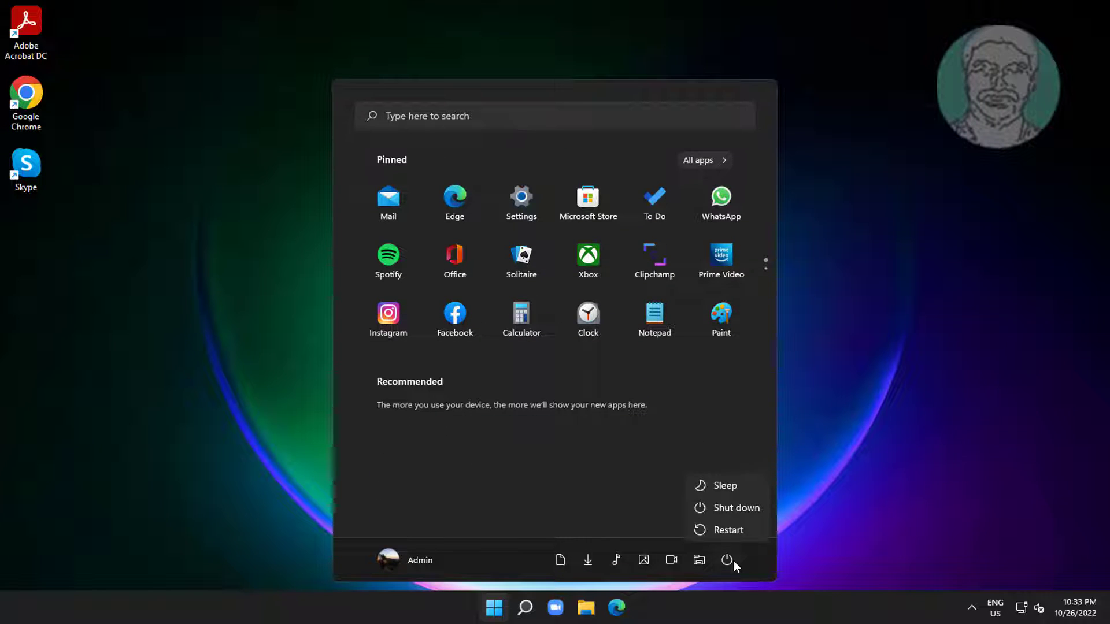
{"action": "left_click", "coordinate": [739, 530]}
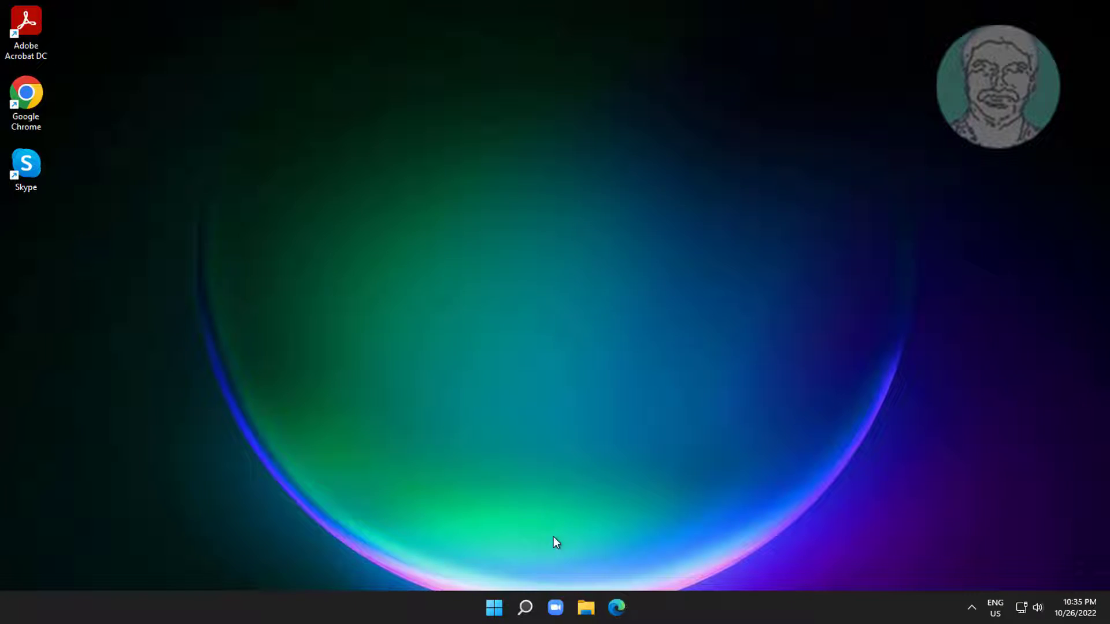
- Open Settings at System > Troubleshoot > Other trouble-shooters
{"action": "left_click", "coordinate": [495, 607]}
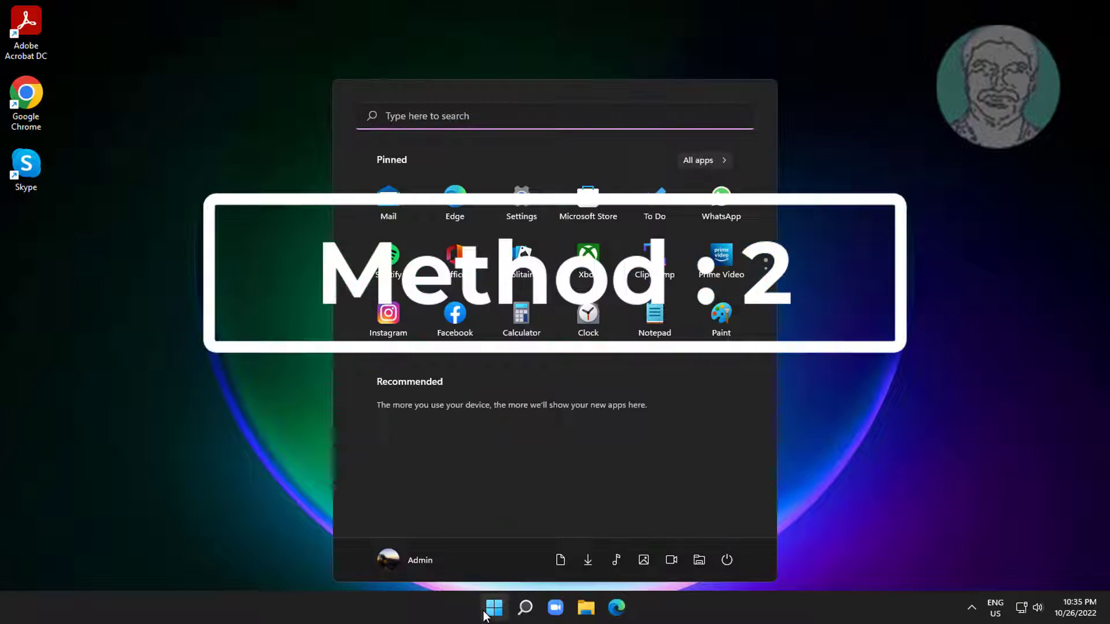
{"action": "left_click", "coordinate": [522, 203]}
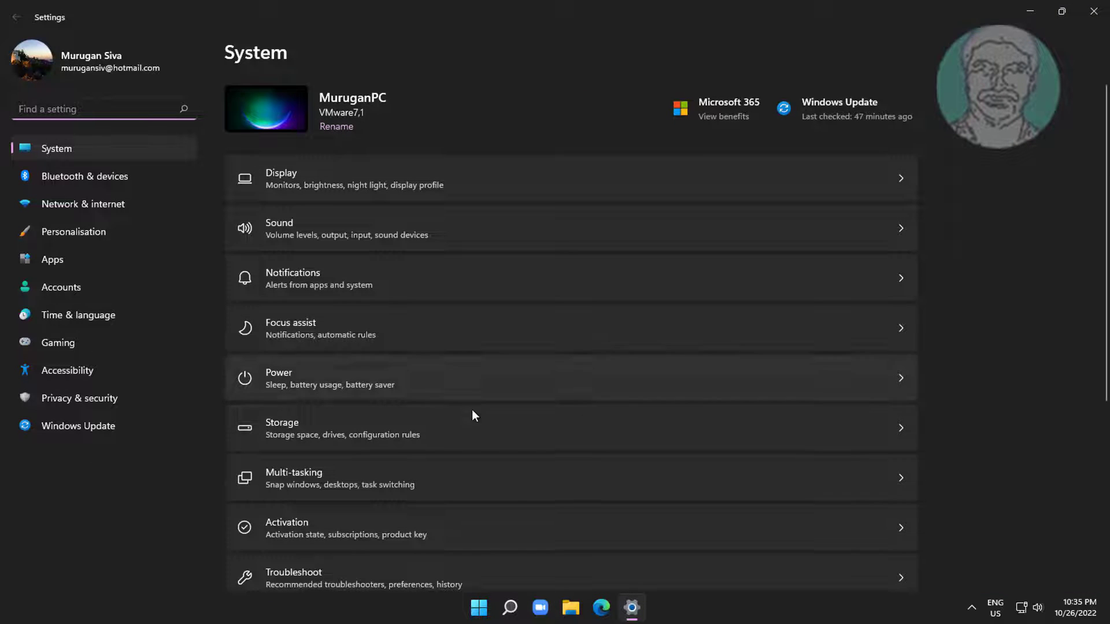
{"action": "scroll", "coordinate": [471, 409], "scroll_direction": "down", "scroll_amount": 5}
{"action": "left_click", "coordinate": [338, 284]}
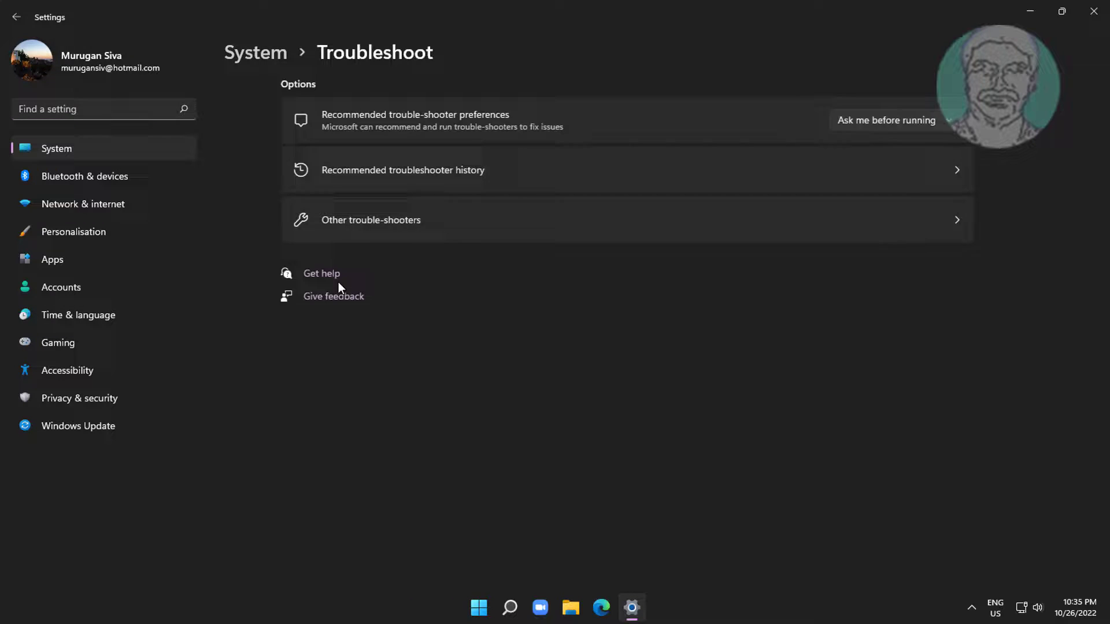
{"action": "left_click", "coordinate": [329, 228]}
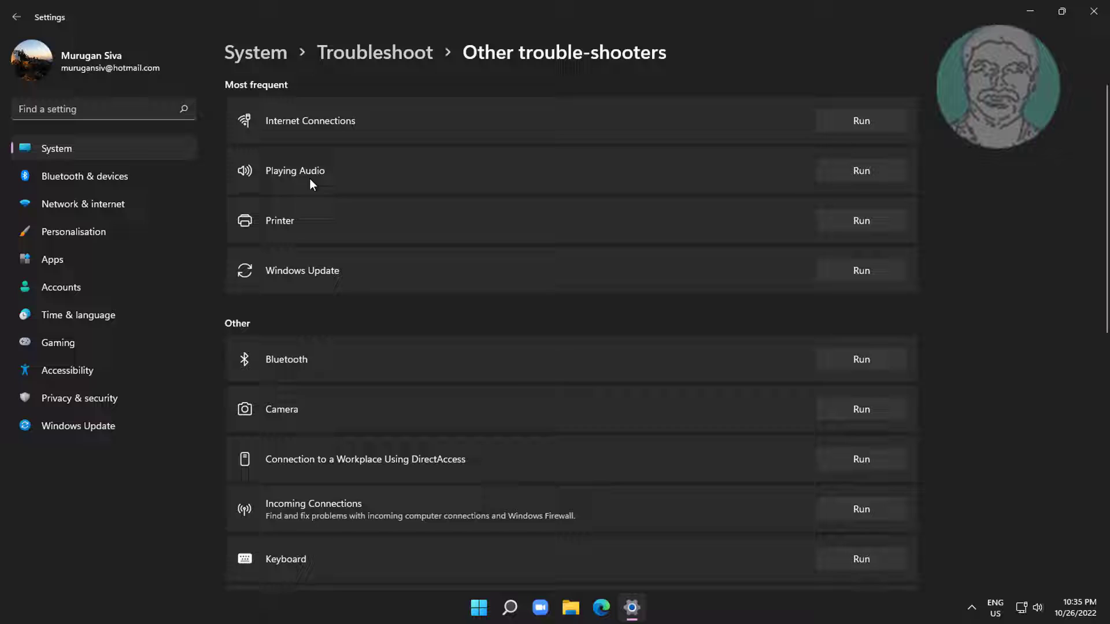
- Run the Playing Audio troubleshooter, decline Audio Enhancements, then close the troubleshooter and Settings
{"action": "left_click", "coordinate": [862, 171]}
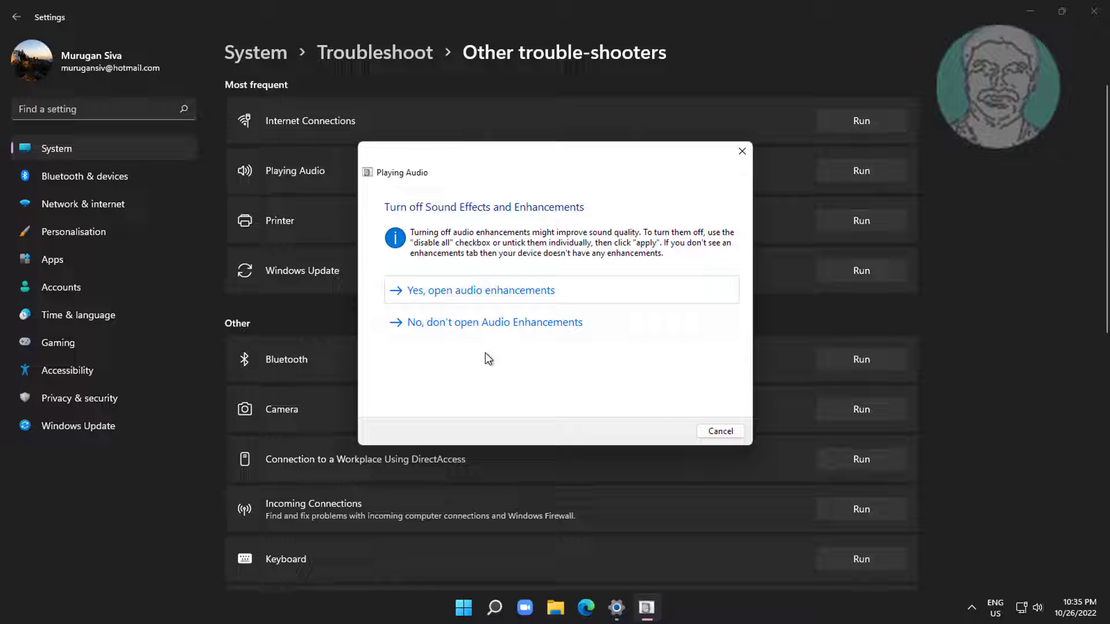
{"action": "left_click", "coordinate": [477, 321]}
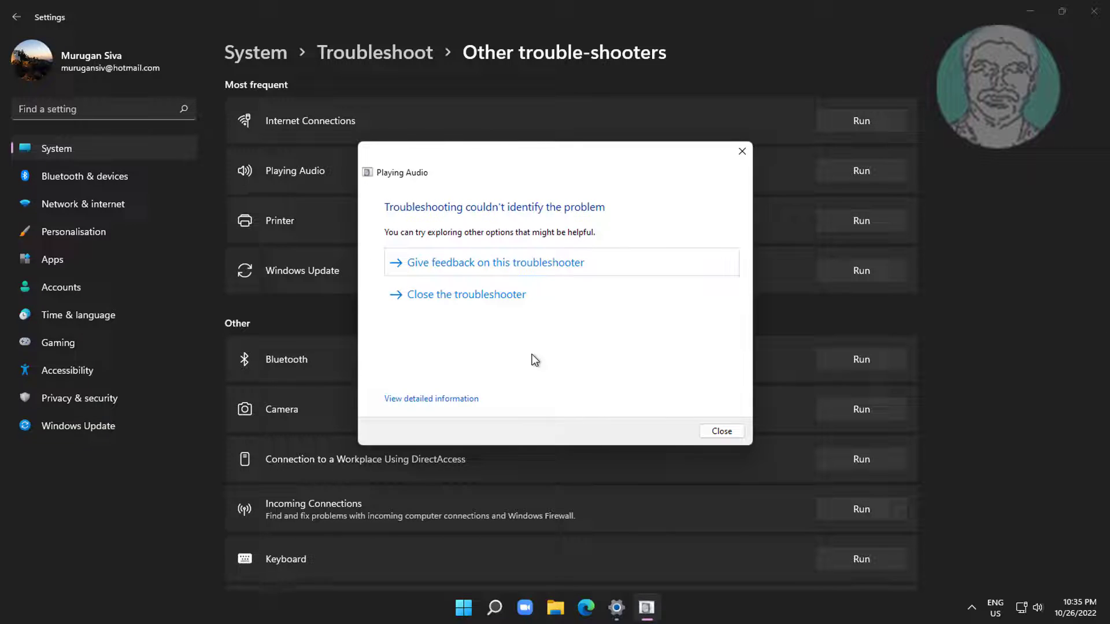
{"action": "left_click", "coordinate": [723, 432]}
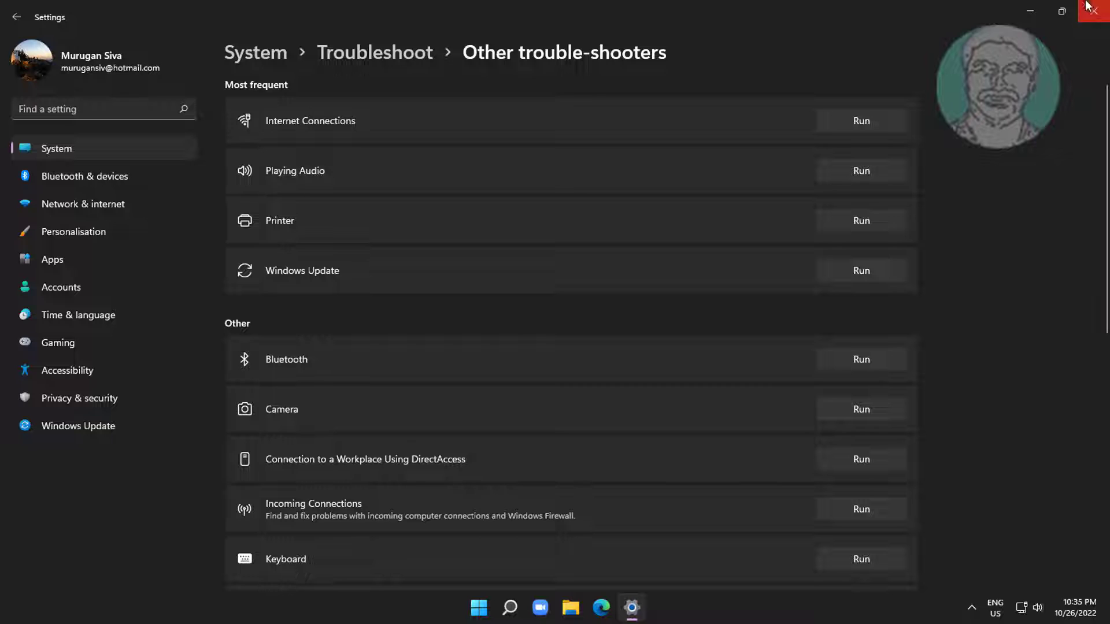
{"action": "left_click", "coordinate": [1102, 16]}
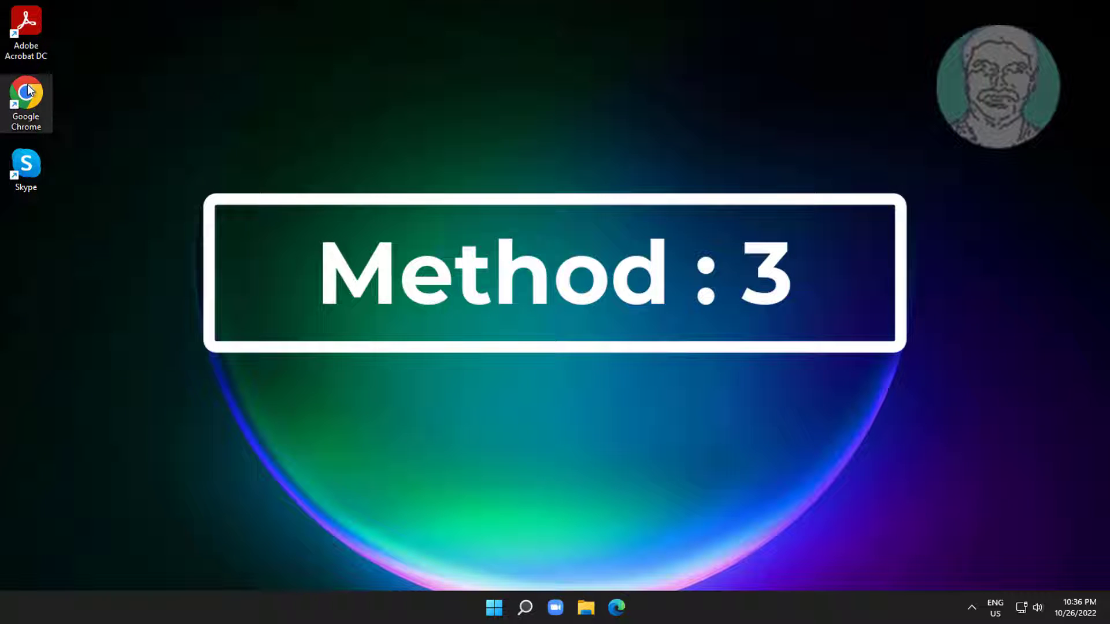
- Launch Chrome from the desktop and search for 'intel driver support assistant'
{"action": "double_click", "coordinate": [48, 99]}
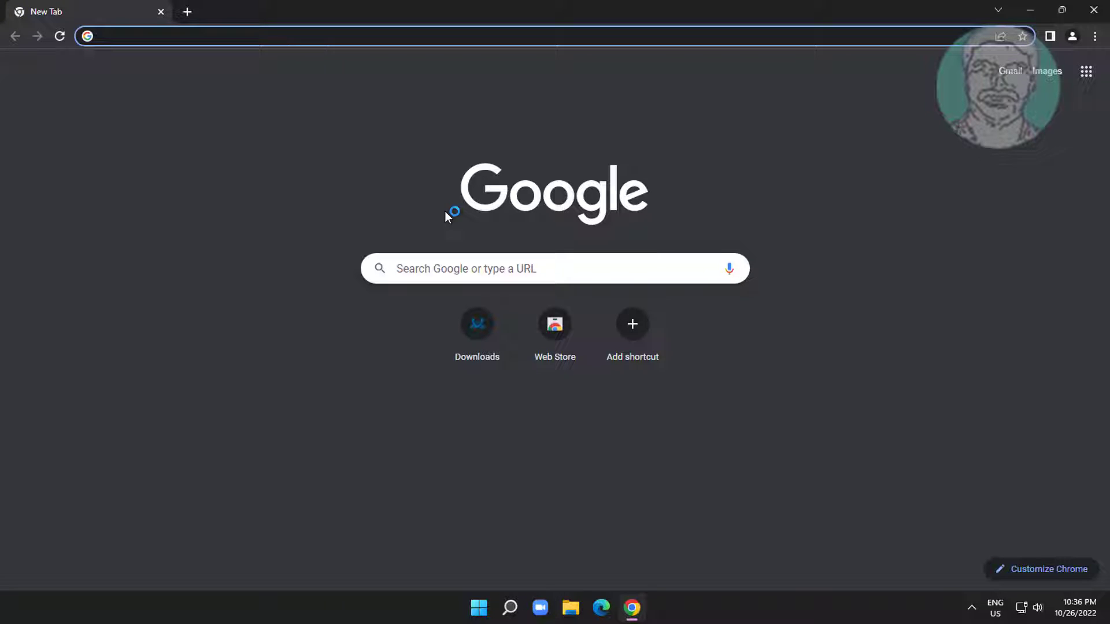
{"action": "left_click", "coordinate": [271, 38]}
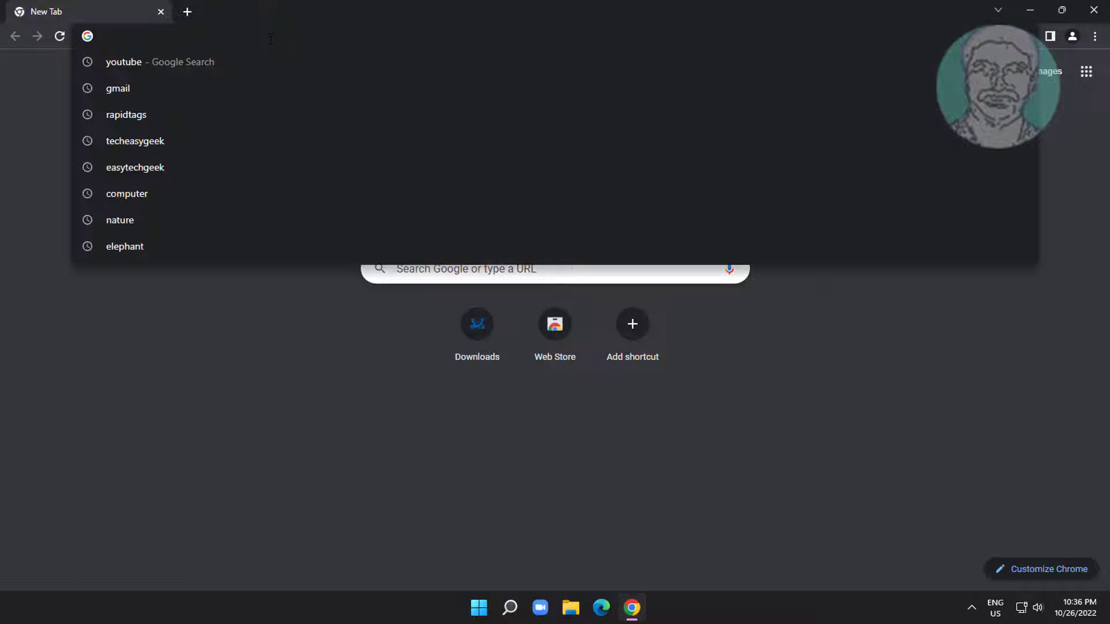
{"action": "type", "text": "inte"}
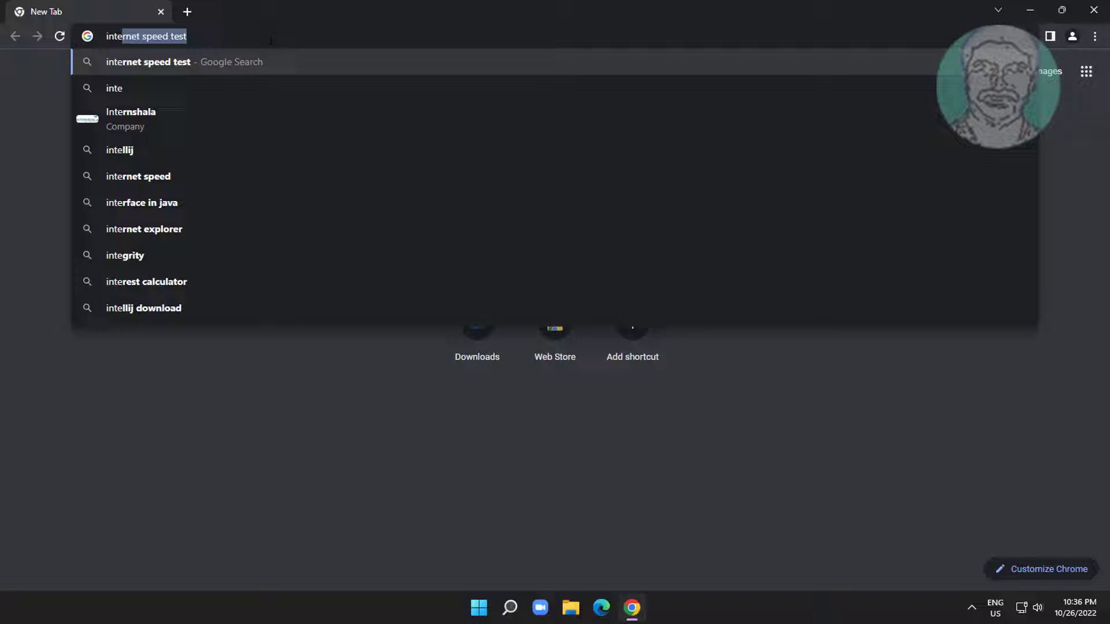
{"action": "type", "text": "l driv"}
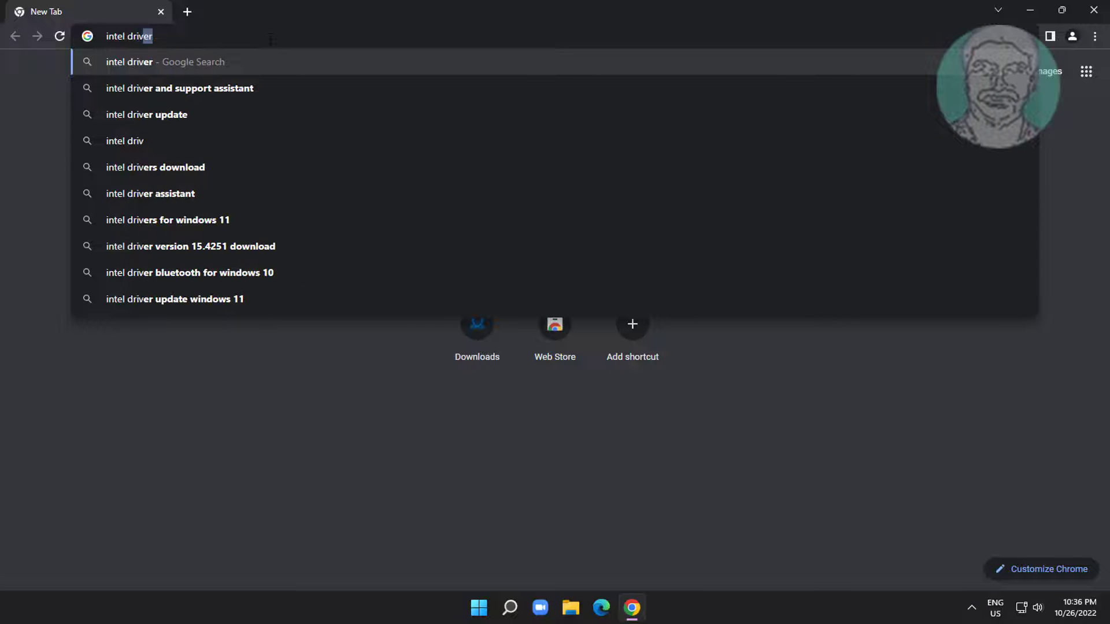
{"action": "type", "text": "er suppo"}
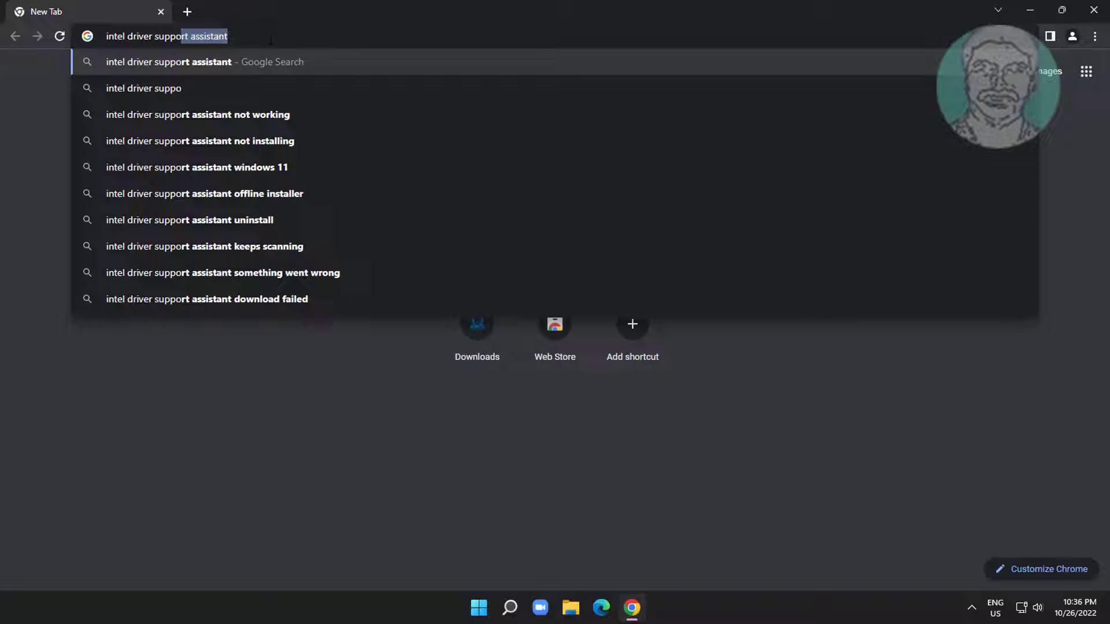
{"action": "type", "text": "rt assistant"}
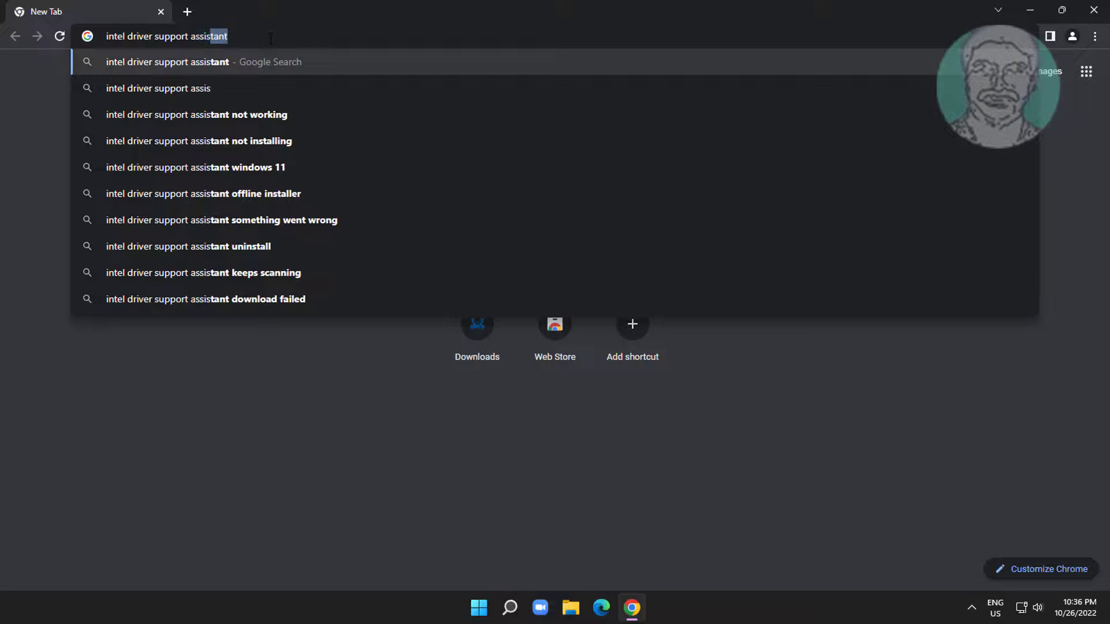
{"action": "key", "text": "Return"}
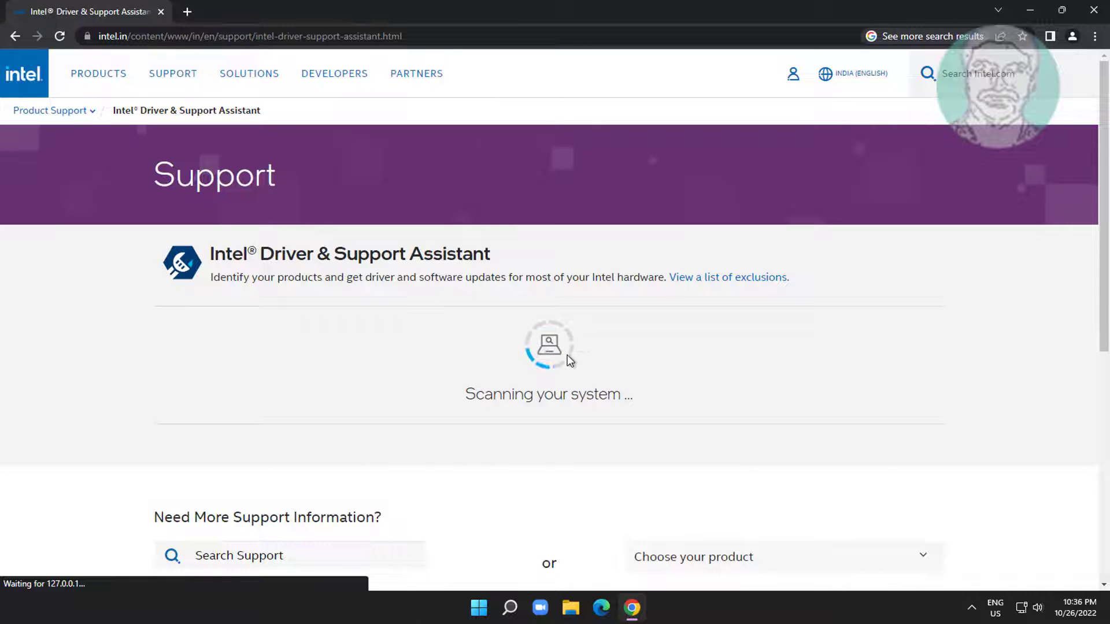
- Review the Intel Driver & Support Assistant's 'No supported driver' scan result and close Chrome
{"action": "scroll", "coordinate": [619, 383], "scroll_direction": "down", "scroll_amount": 1}
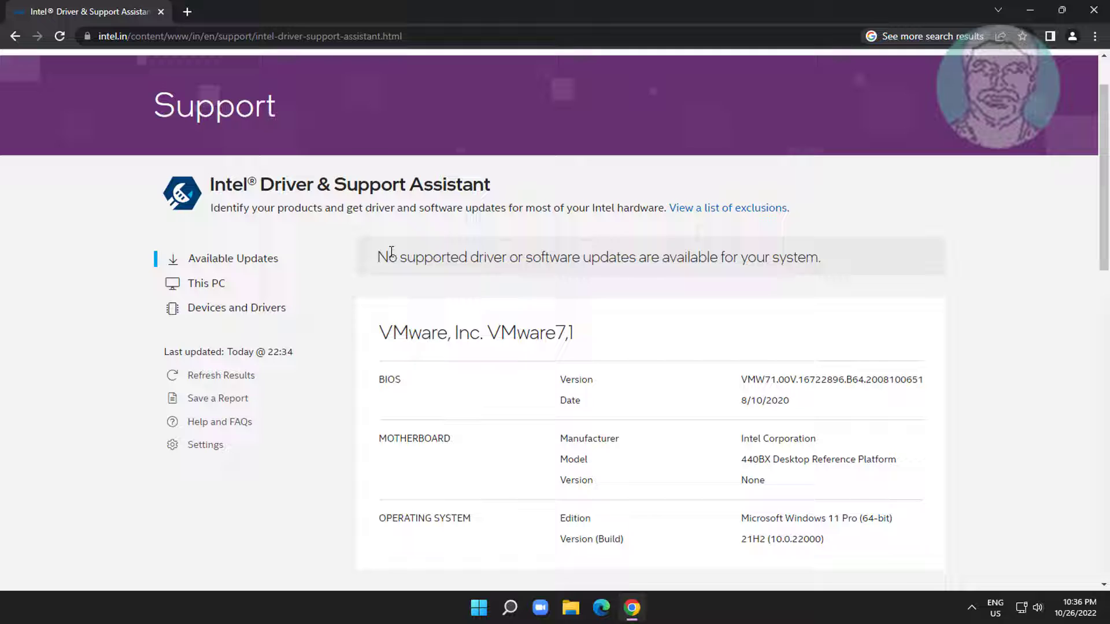
{"action": "left_click_drag", "start_coordinate": [376, 258], "coordinate": [794, 274]}
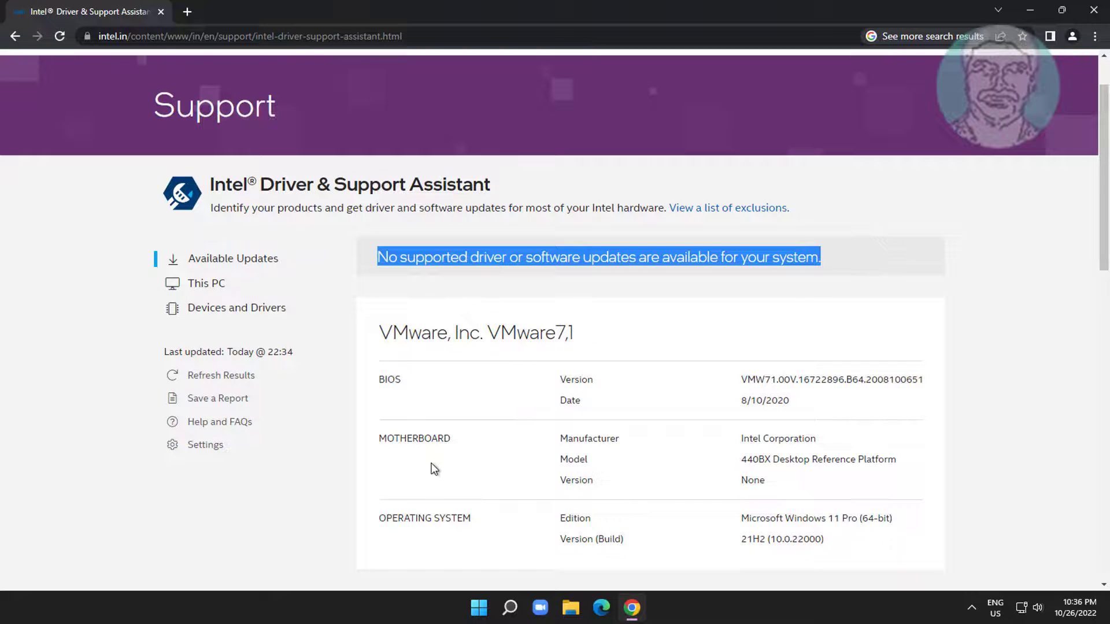
{"action": "scroll", "coordinate": [442, 462], "scroll_direction": "down", "scroll_amount": 6}
{"action": "scroll", "coordinate": [607, 454], "scroll_direction": "up", "scroll_amount": 7}
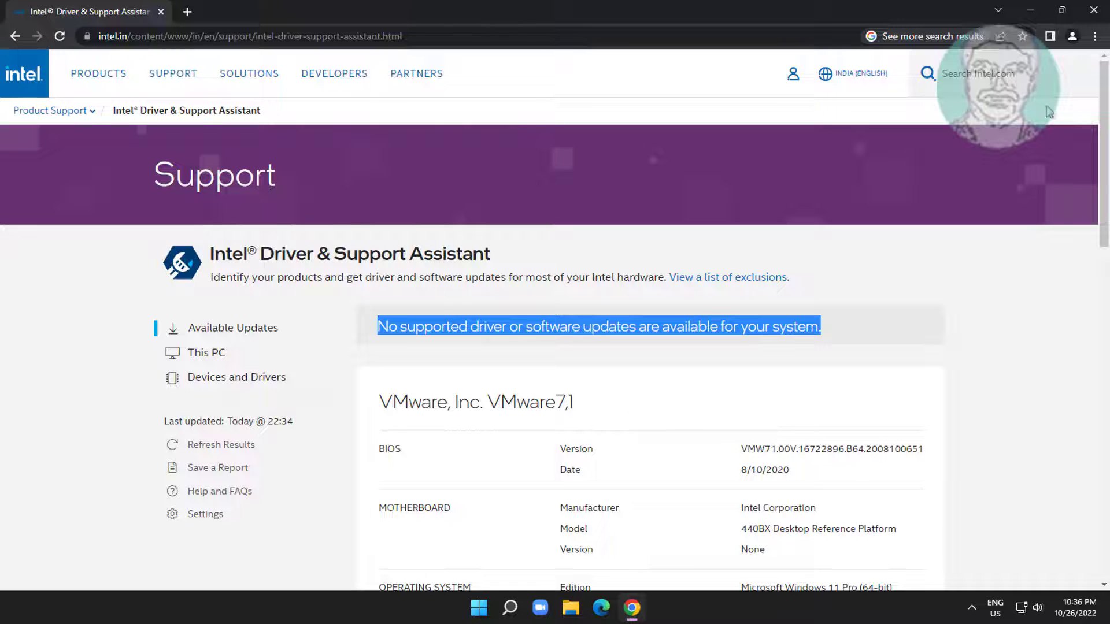
{"action": "left_click", "coordinate": [1094, 10]}
{"action": "left_click", "coordinate": [525, 607]}
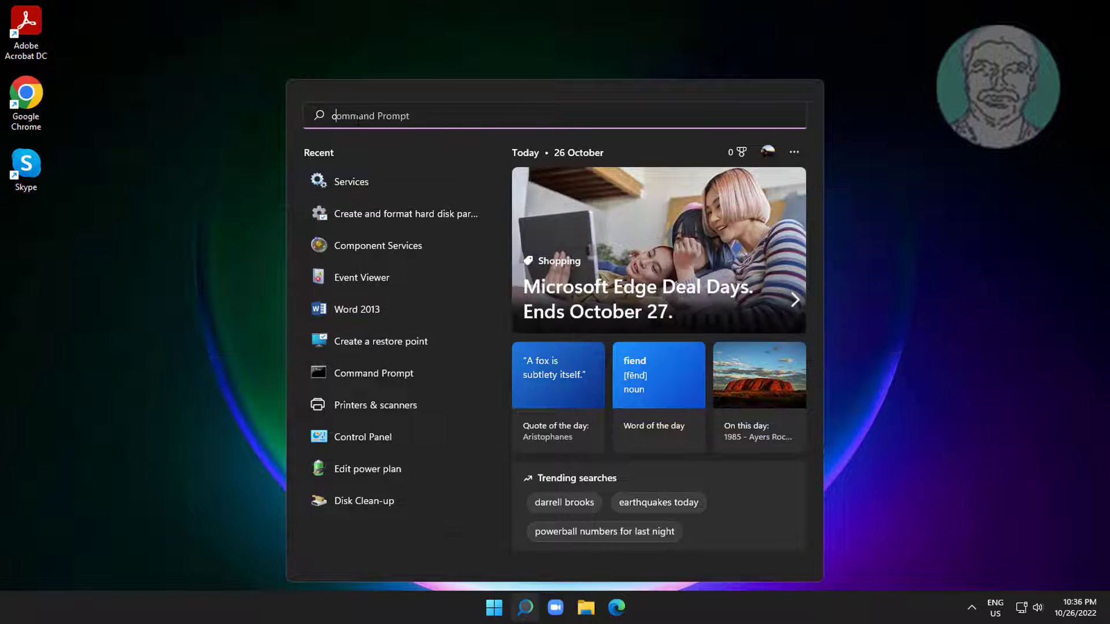
- Search 'cmd' and open Command Prompt as administrator
{"action": "type", "text": "cmd"}
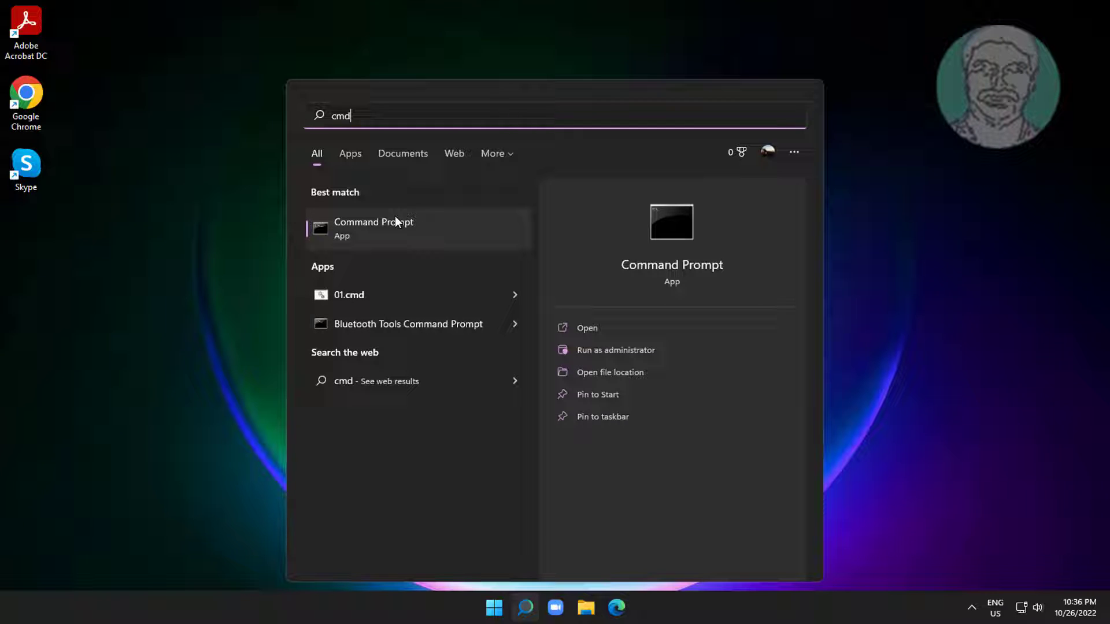
{"action": "right_click", "coordinate": [432, 235]}
{"action": "left_click", "coordinate": [453, 235]}
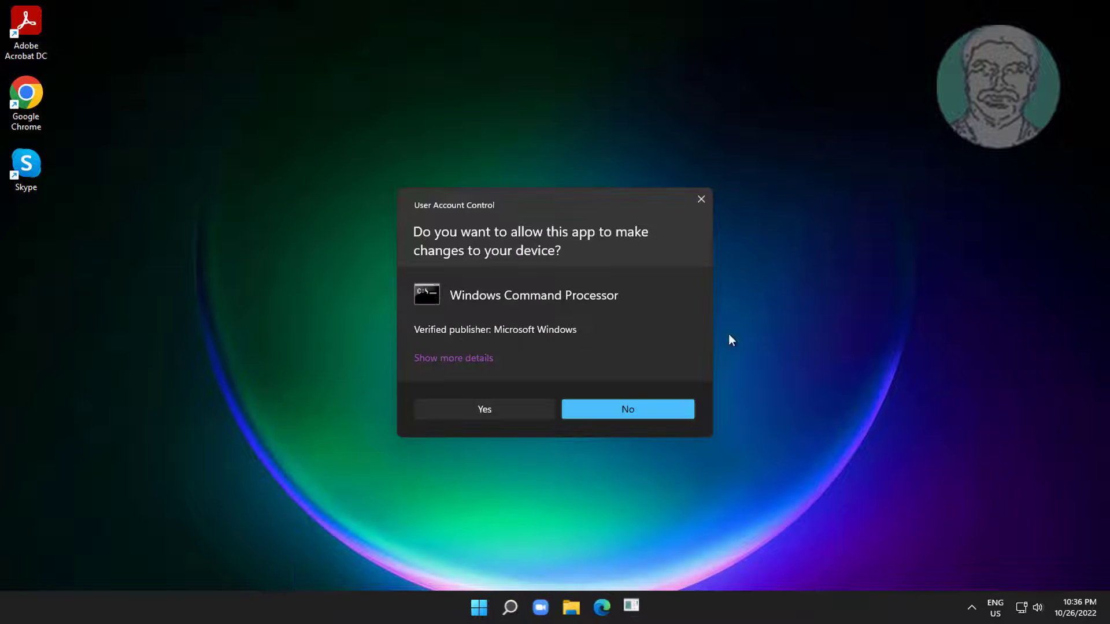
{"action": "left_click", "coordinate": [537, 408]}
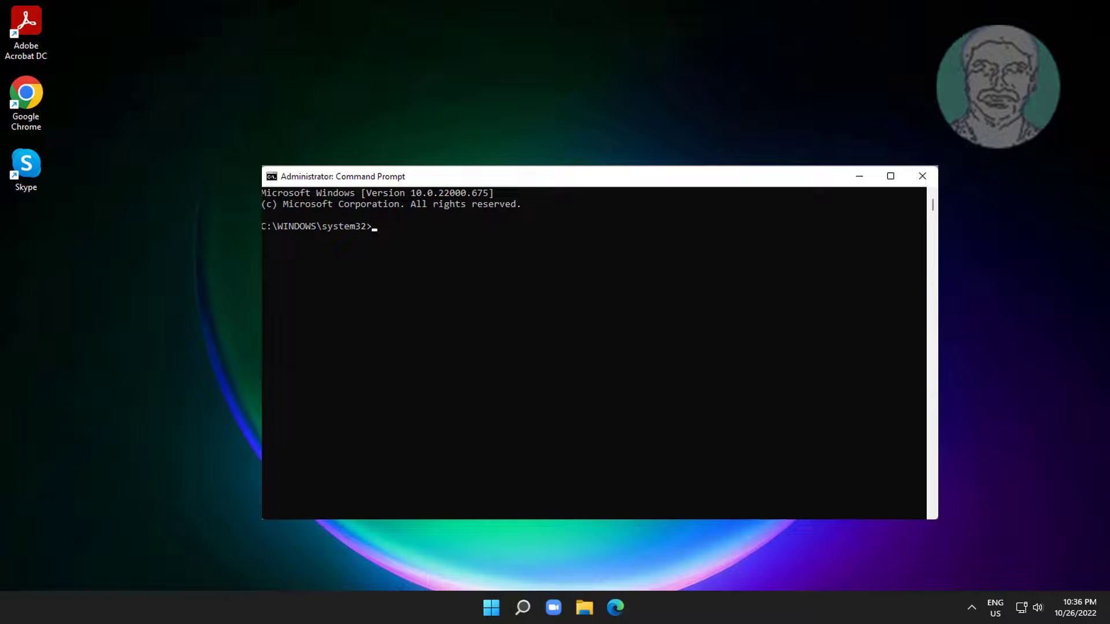
- Run sfc /scannow until Windows Resource Protection repairs the corrupt files
{"action": "type", "text": "sfc /scannow"}
{"action": "key", "text": "Return"}
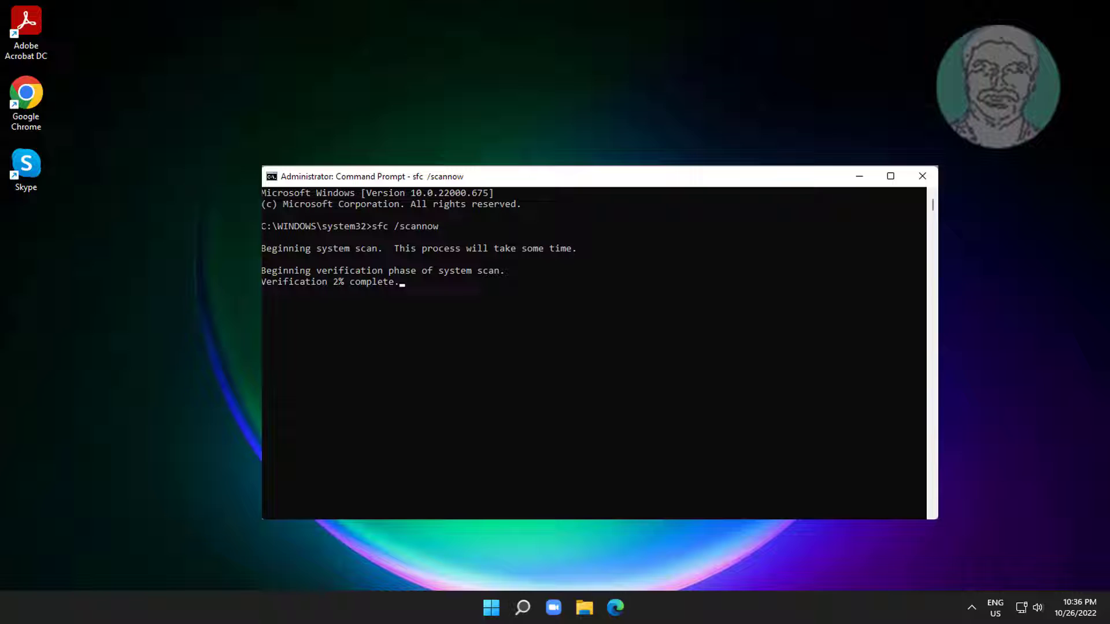
{"action": "left_click", "coordinate": [646, 370]}
{"action": "key", "text": "Escape"}
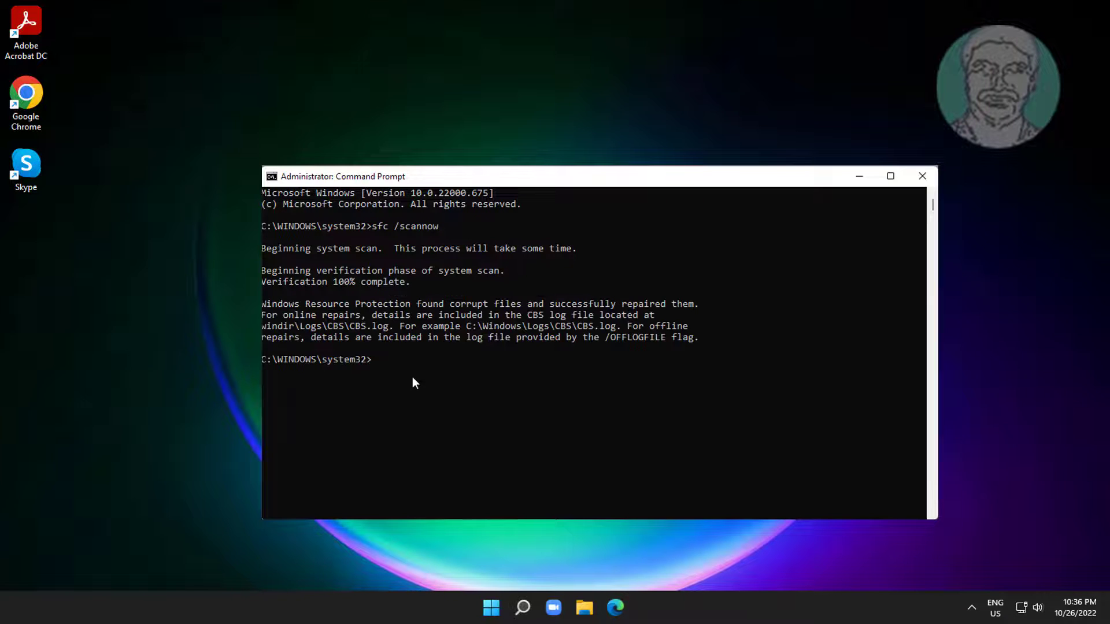
- Run dism /online /cleanup-image /restorehealth and wait for the restore to complete
{"action": "left_click", "coordinate": [391, 363]}
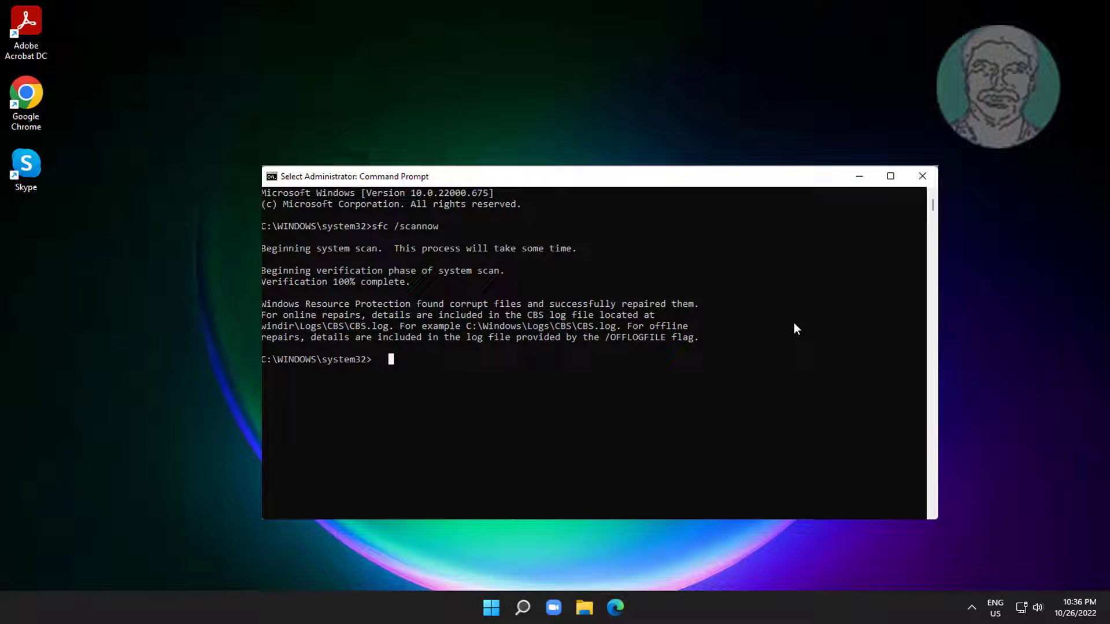
{"action": "key", "text": "Escape"}
{"action": "type", "text": "d"}
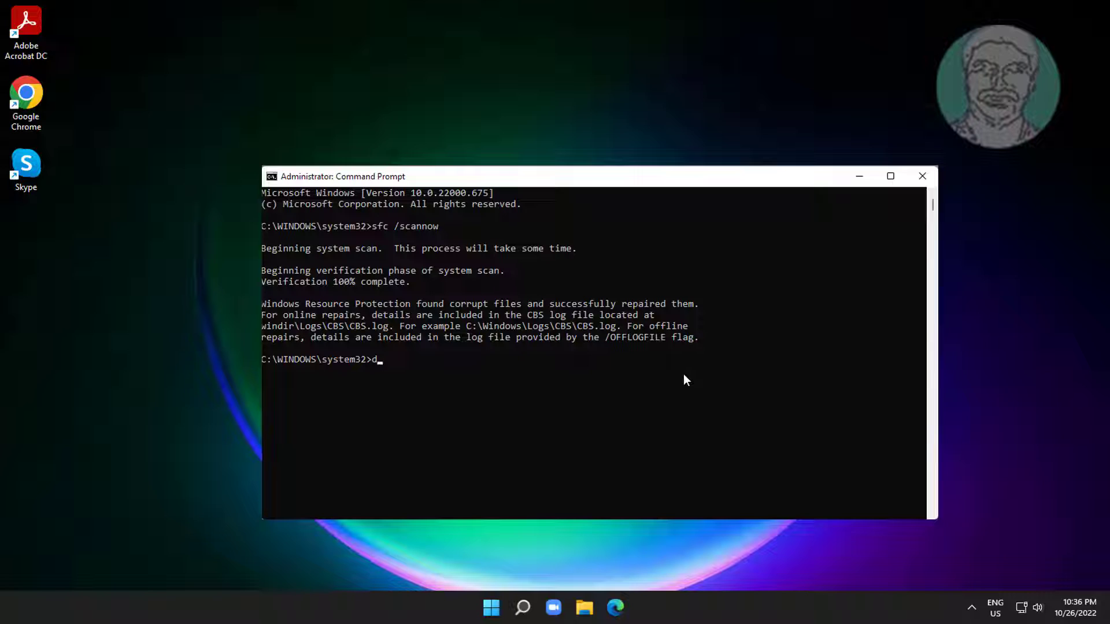
{"action": "type", "text": "ism /online /cleanup-image /re"}
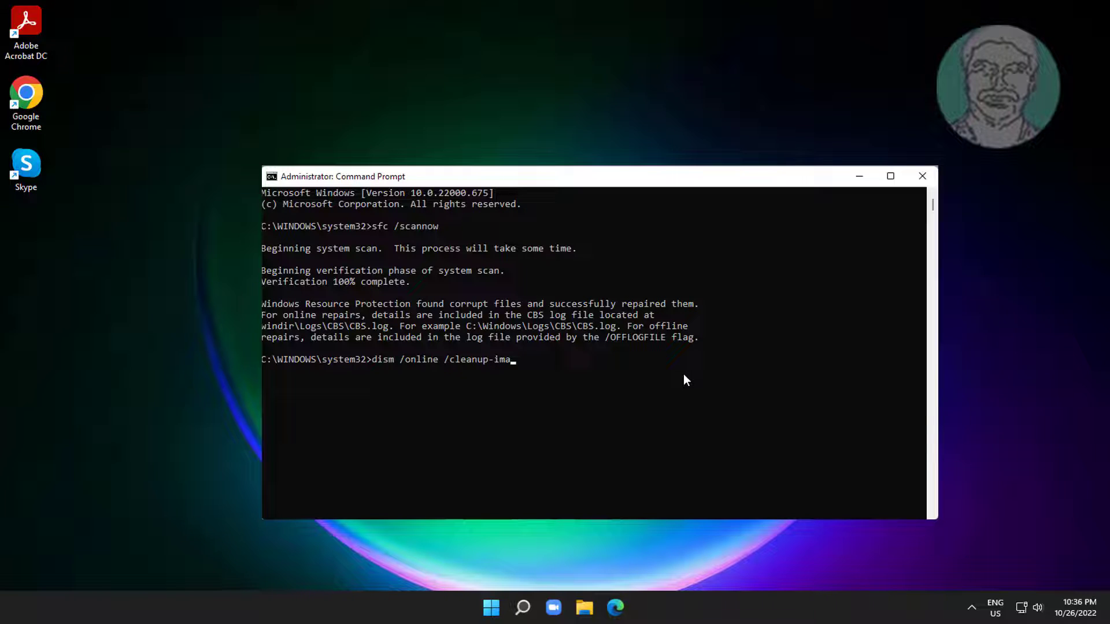
{"action": "type", "text": "storehealth"}
{"action": "key", "text": "Return"}
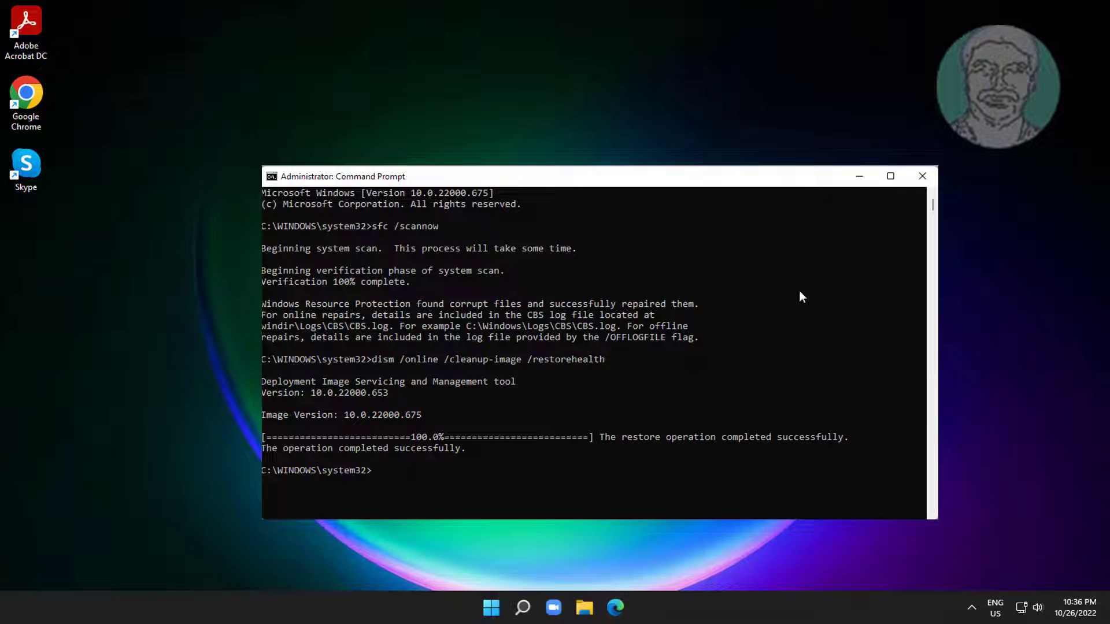
{"action": "left_click", "coordinate": [419, 480]}
- Exit the Command Prompt and restart the PC
{"action": "type", "text": "exit"}
{"action": "key", "text": "Return"}
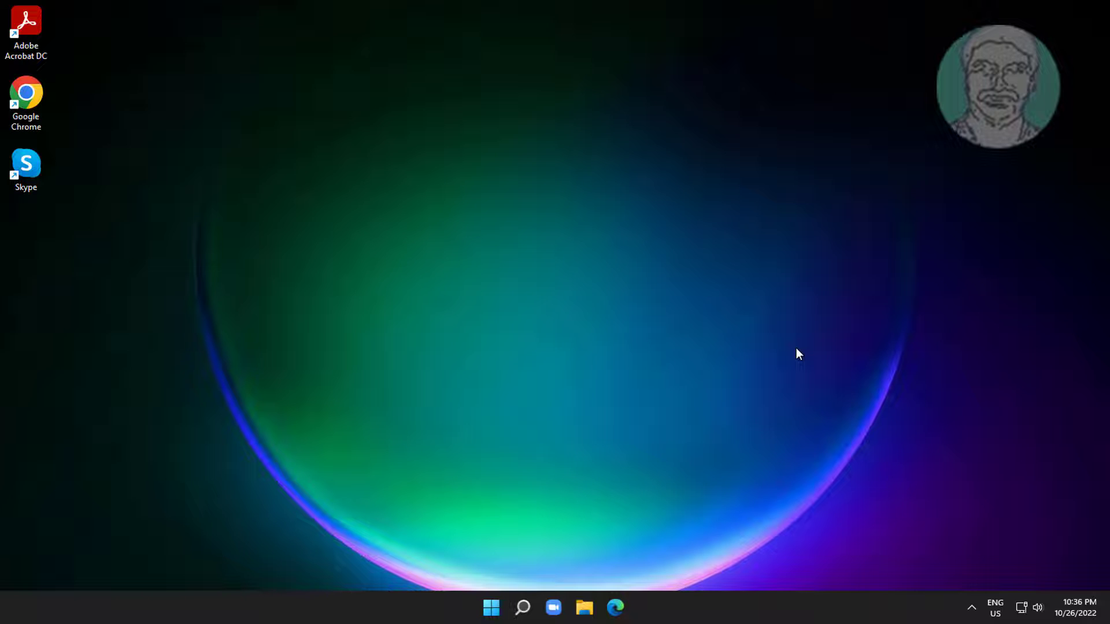
{"action": "left_click", "coordinate": [491, 607]}
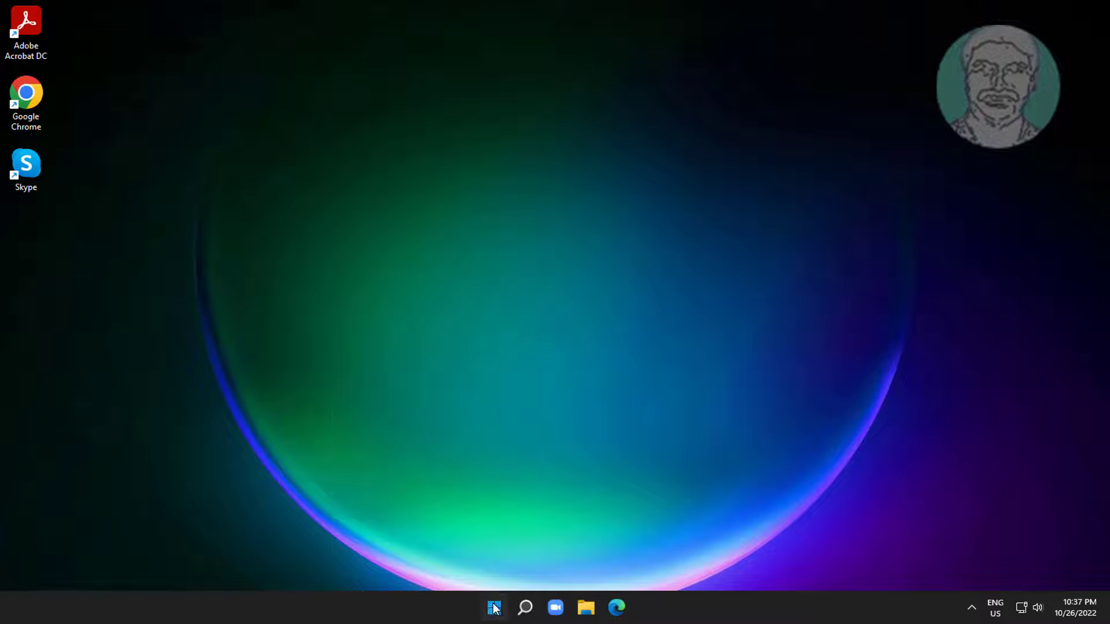
{"action": "left_click", "coordinate": [726, 558]}
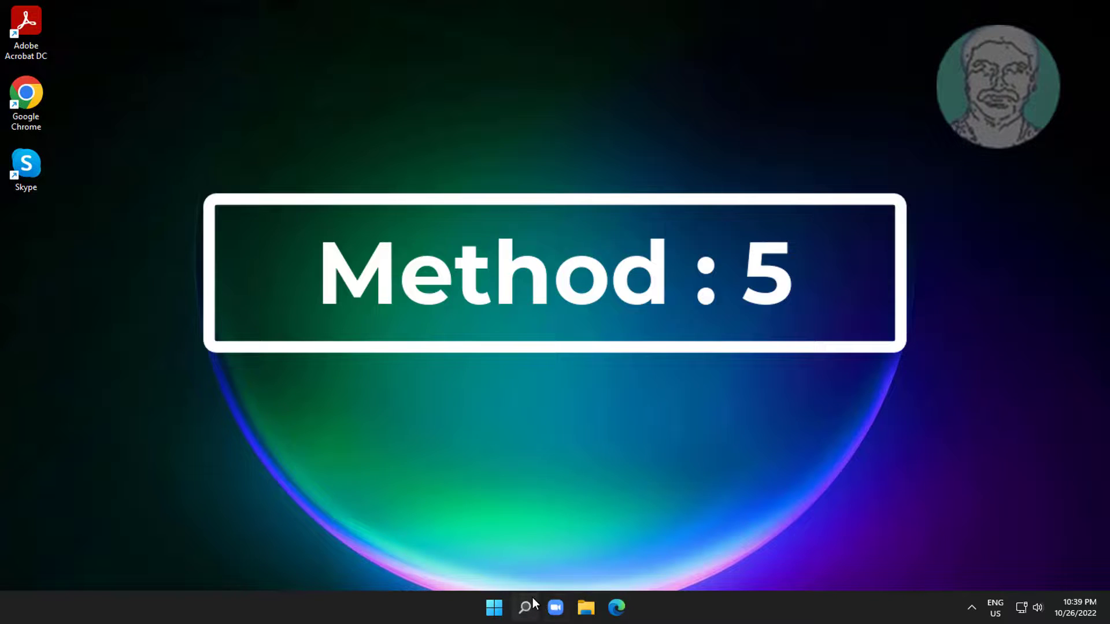
- Search for 'control pane' and open Control Panel
{"action": "left_click", "coordinate": [525, 607]}
{"action": "type", "text": "c"}
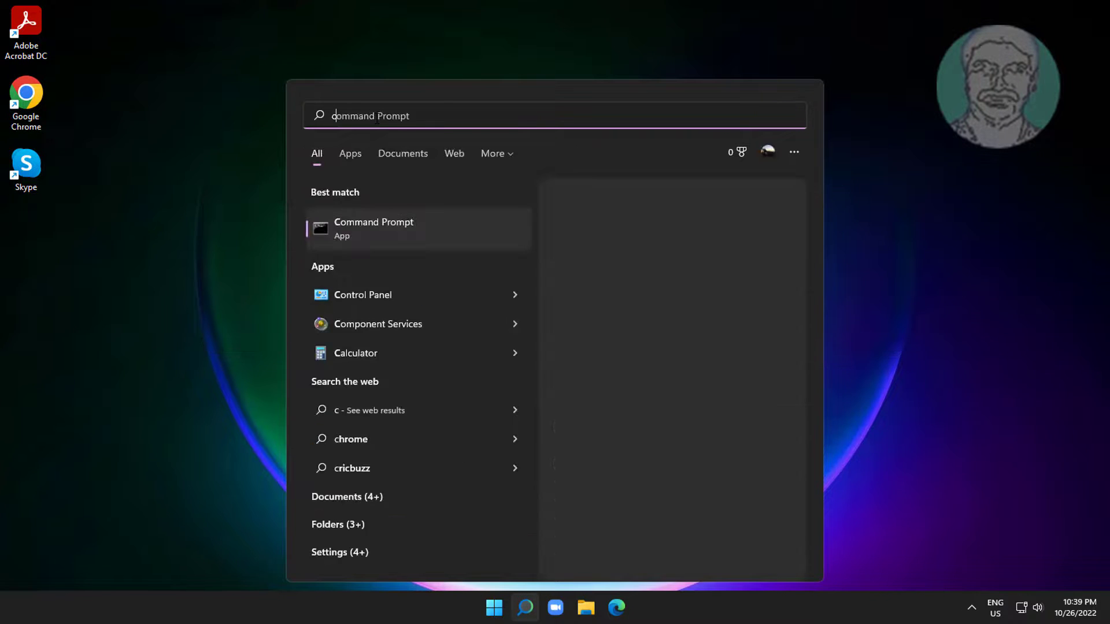
{"action": "type", "text": "ontrol panel"}
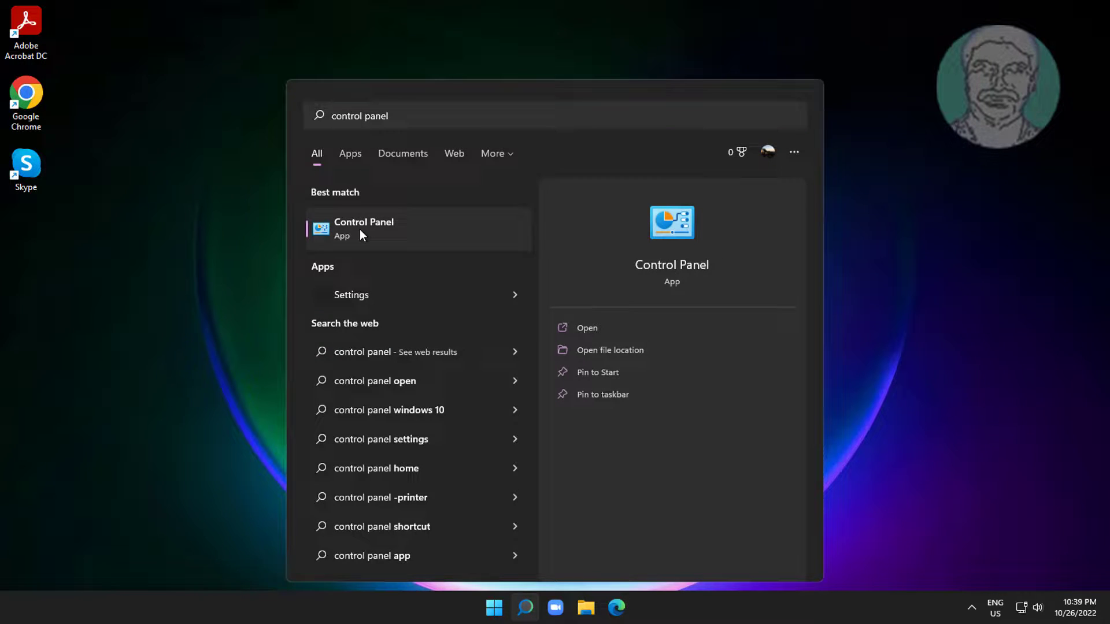
{"action": "left_click", "coordinate": [359, 230]}
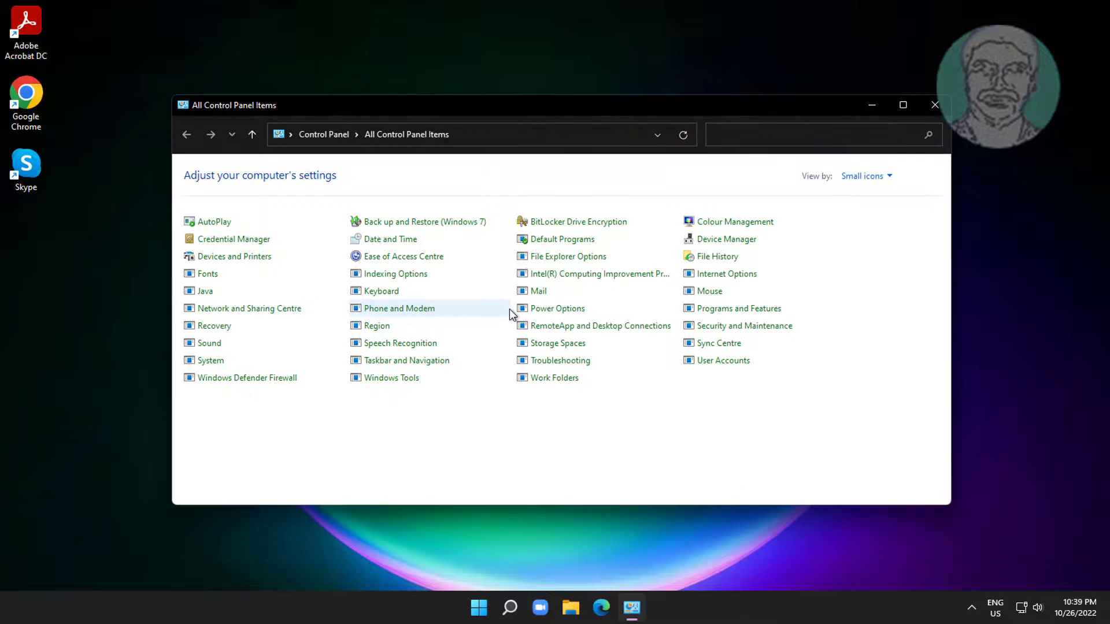
- Uninstall Update for Microsoft Windows (KB5018330) from installed updates, then close the window
{"action": "left_click", "coordinate": [740, 309]}
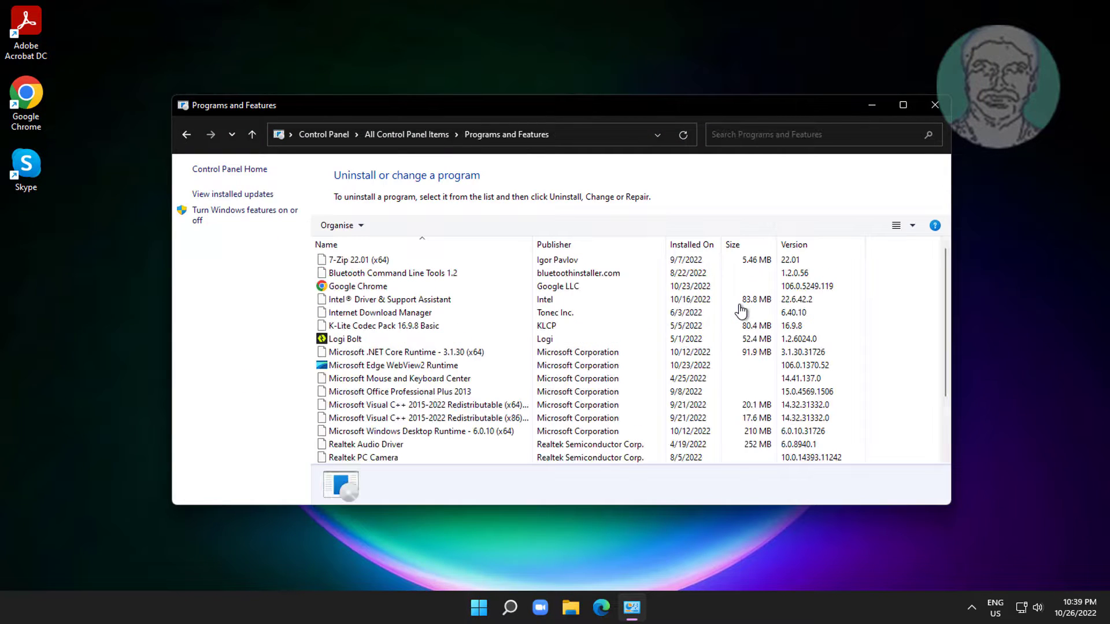
{"action": "left_click", "coordinate": [245, 195]}
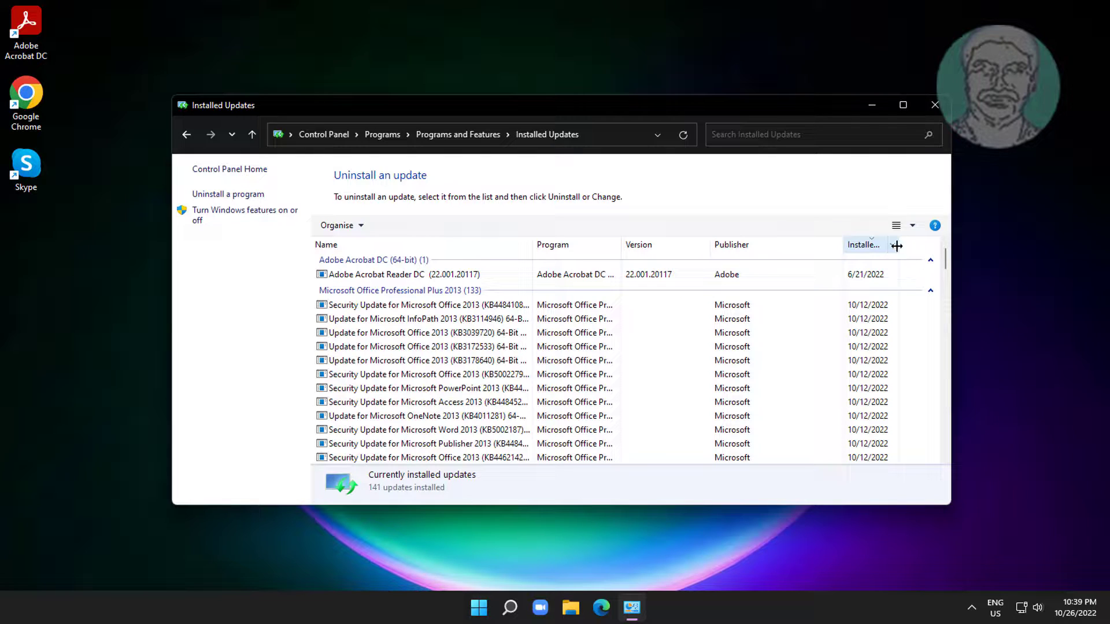
{"action": "left_click_drag", "start_coordinate": [946, 260], "coordinate": [941, 449]}
{"action": "left_click", "coordinate": [462, 384]}
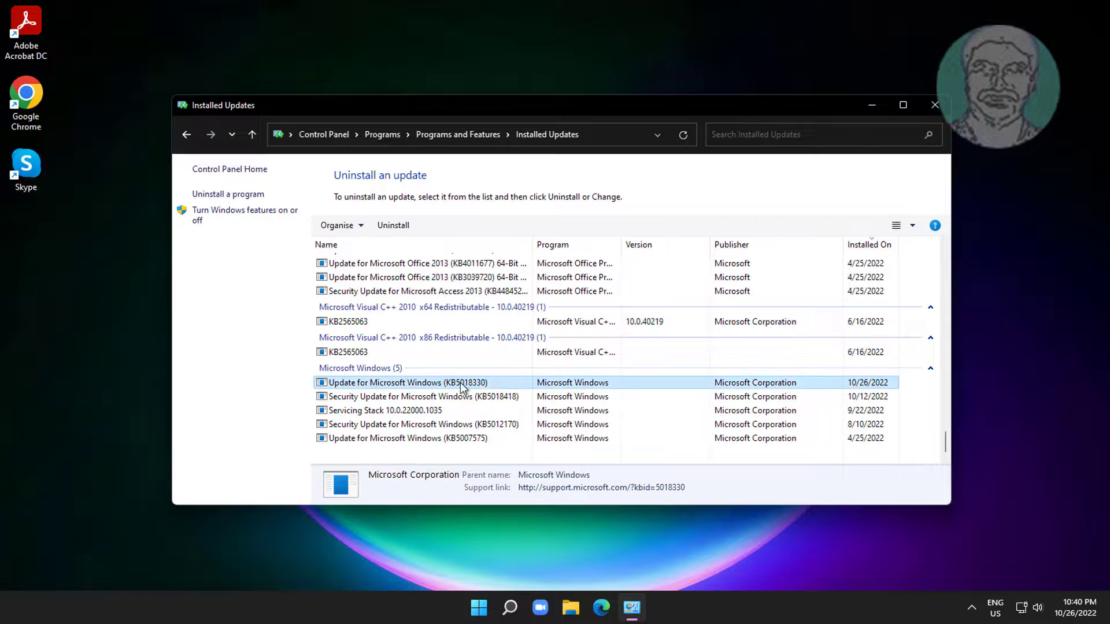
{"action": "left_click", "coordinate": [392, 225]}
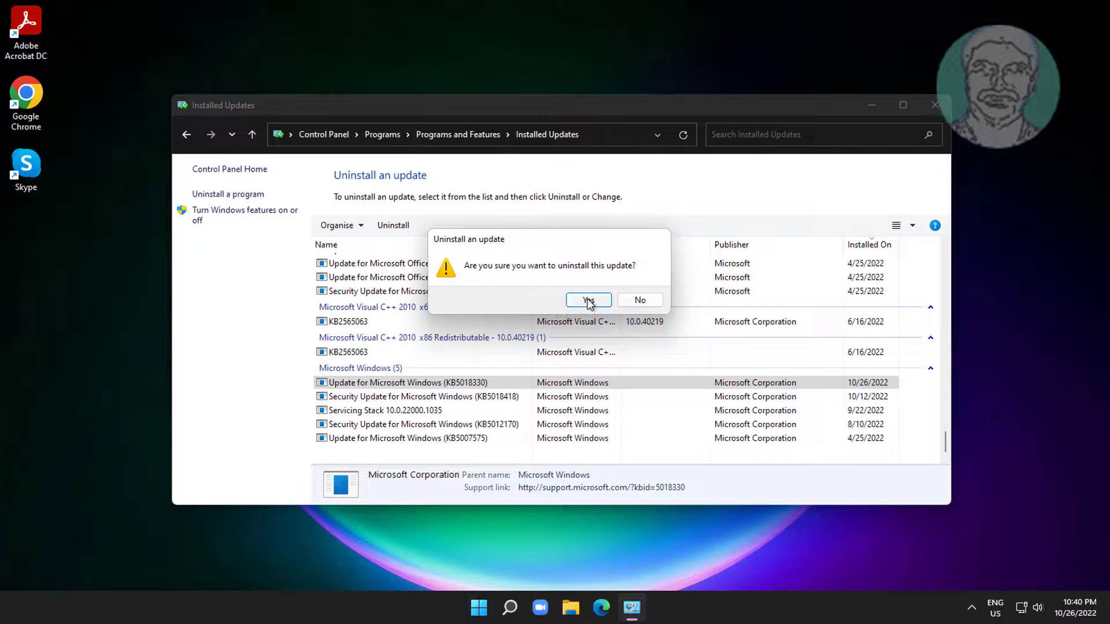
{"action": "left_click", "coordinate": [588, 301]}
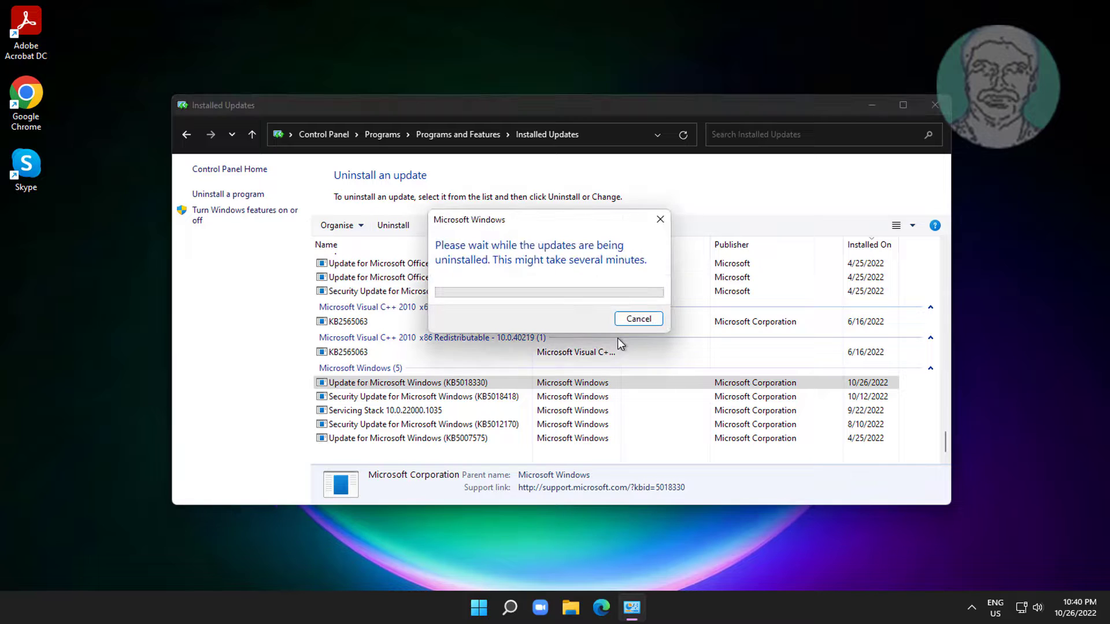
{"action": "left_click", "coordinate": [662, 322]}
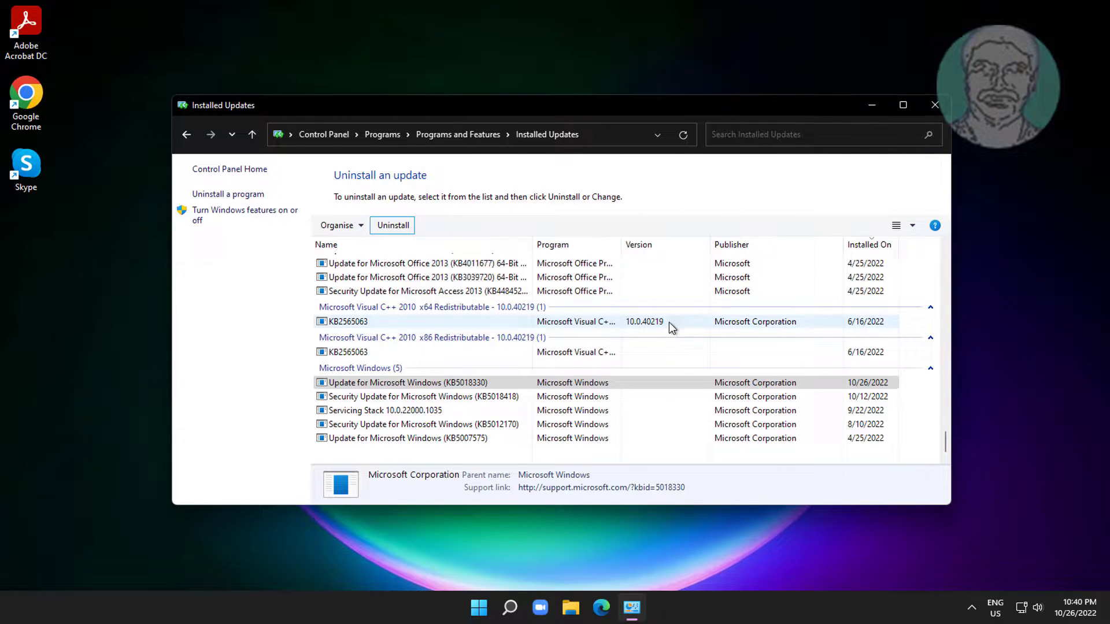
{"action": "left_click", "coordinate": [935, 107]}
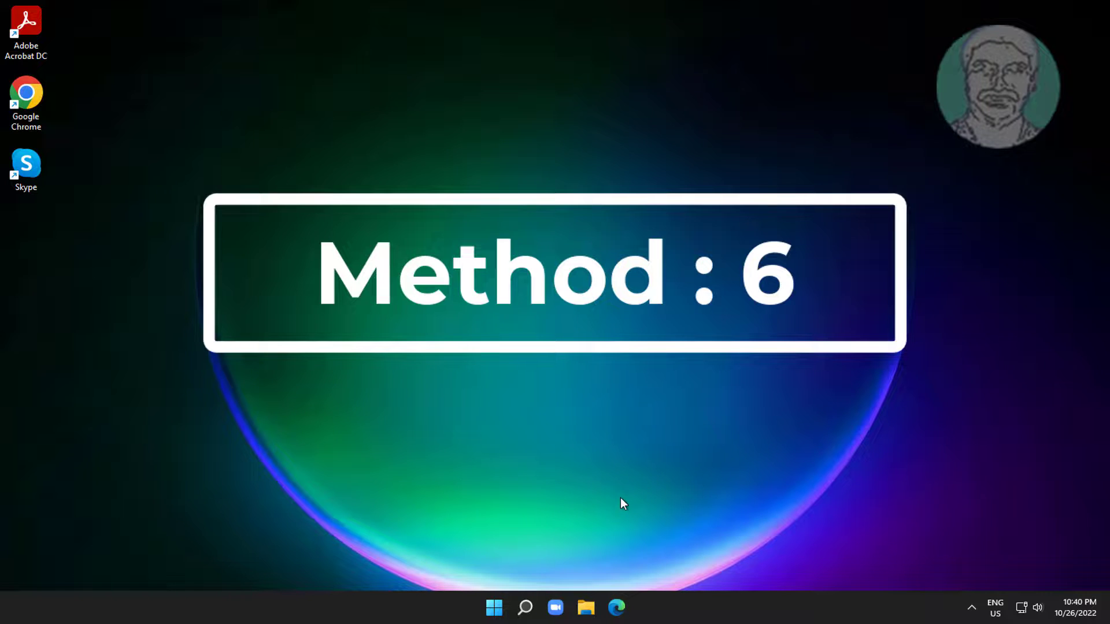
- Start Reset this PC from Settings > System > Recovery, choosing Keep my files
{"action": "left_click", "coordinate": [494, 608]}
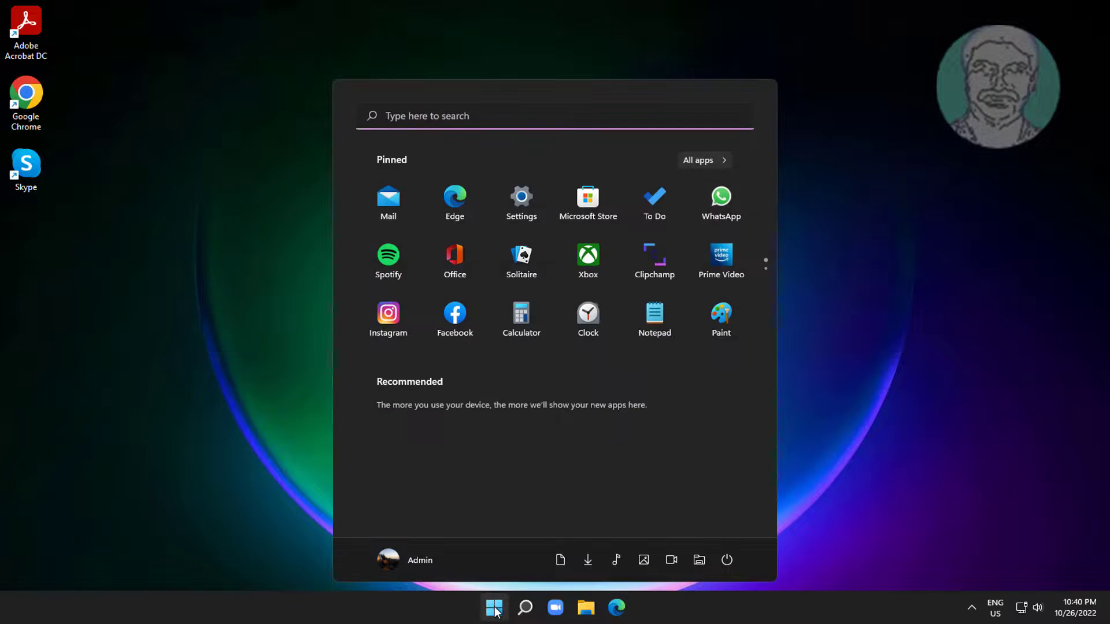
{"action": "left_click", "coordinate": [522, 200]}
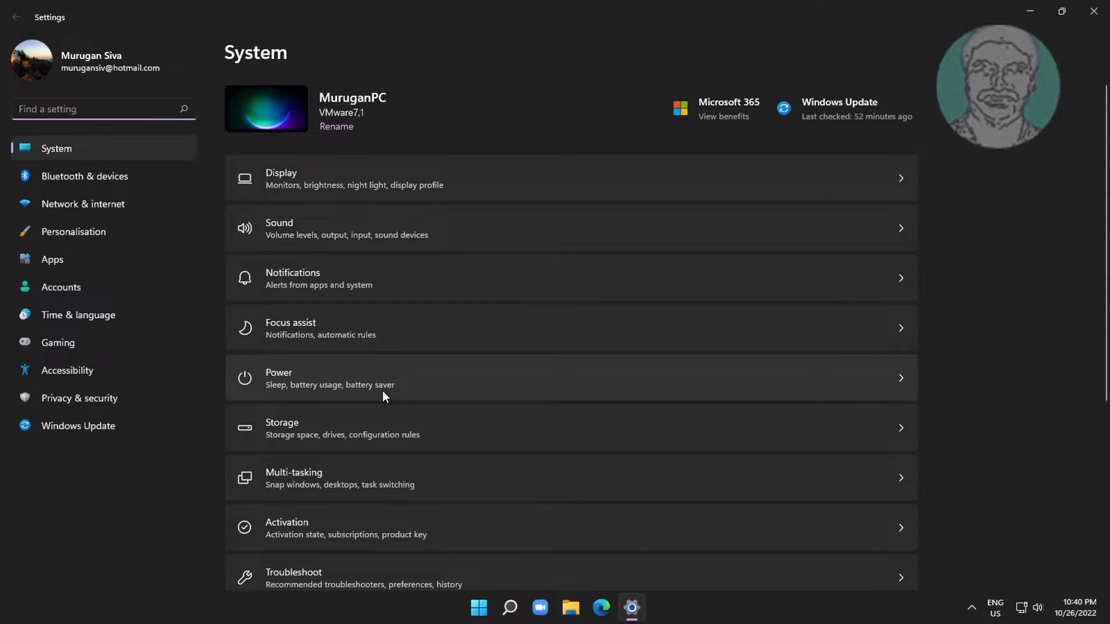
{"action": "scroll", "coordinate": [383, 391], "scroll_direction": "down", "scroll_amount": 5}
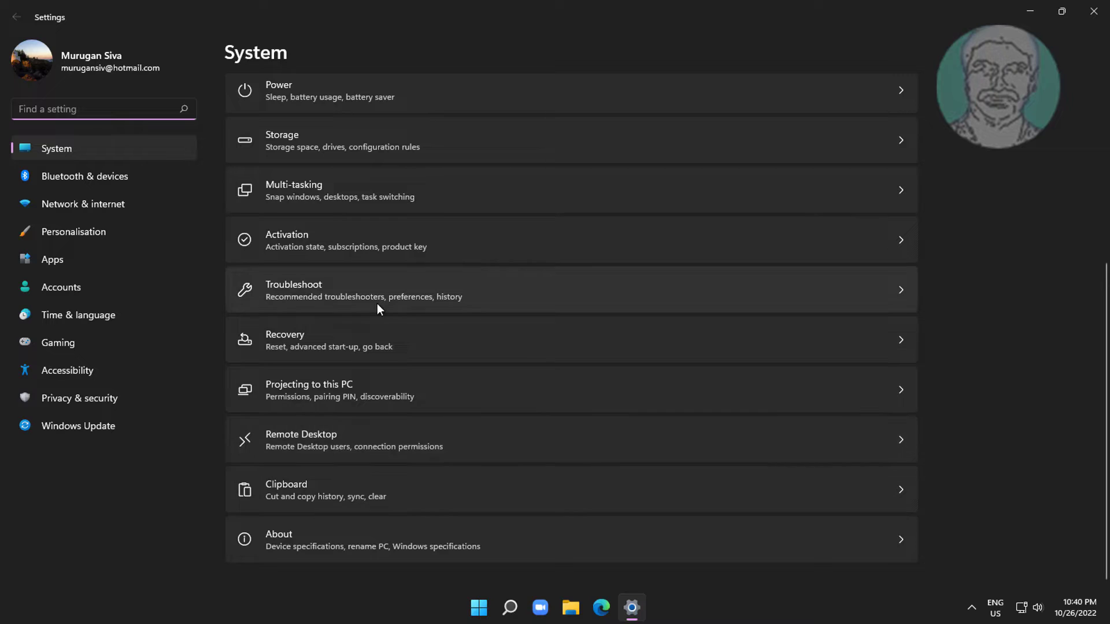
{"action": "left_click", "coordinate": [332, 338]}
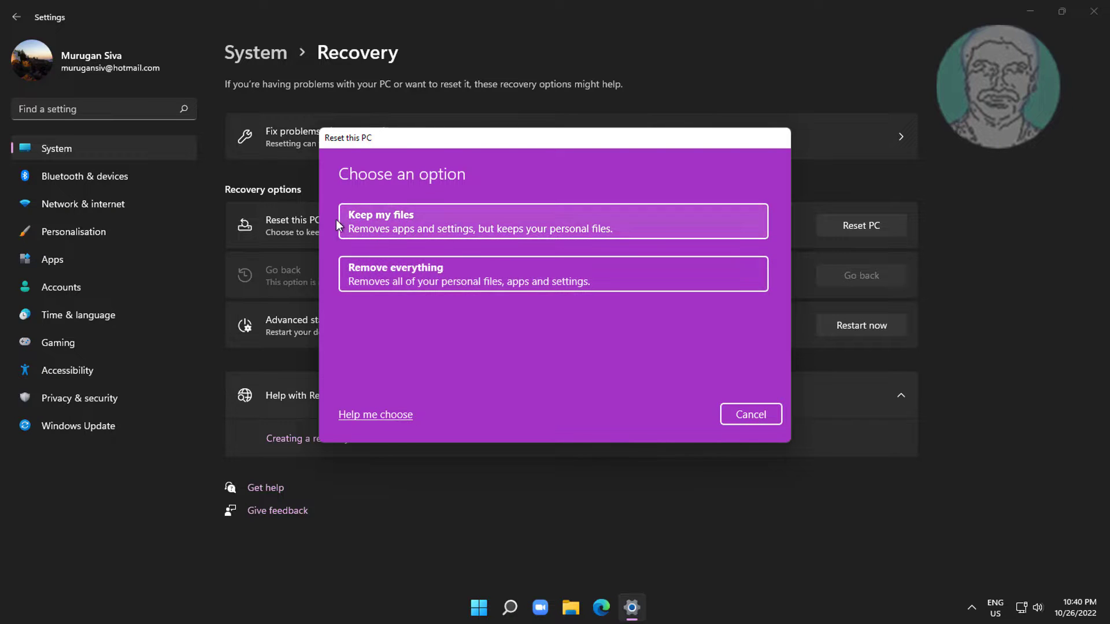
{"action": "left_click", "coordinate": [370, 221]}
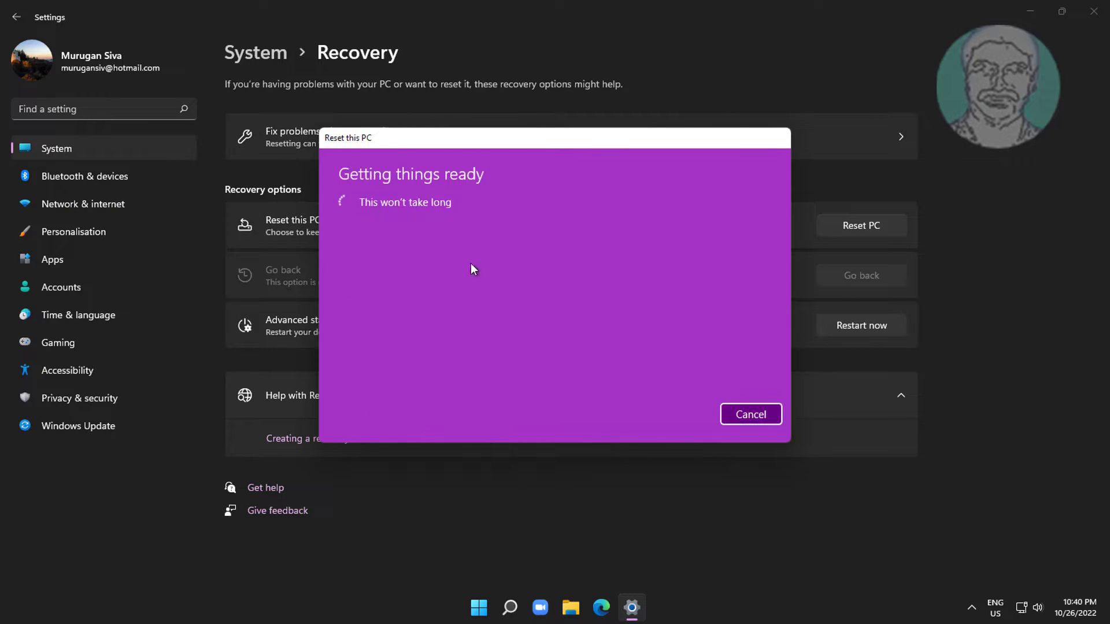